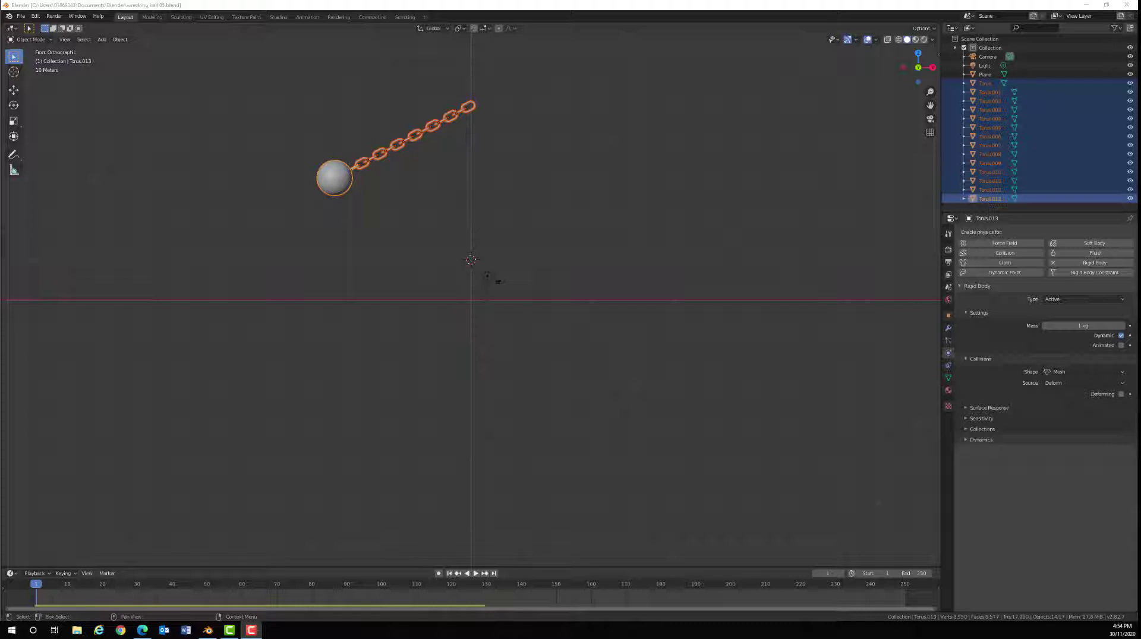
Deselect all objects and zoom in on the ground plane, viewed from above
key("1")
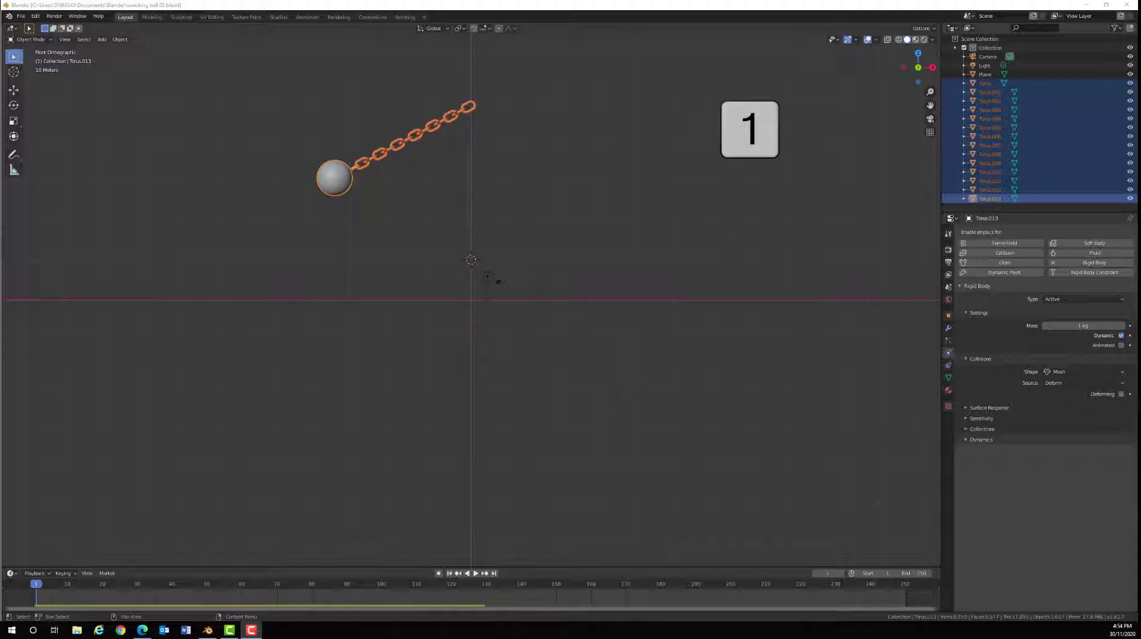
key("8")
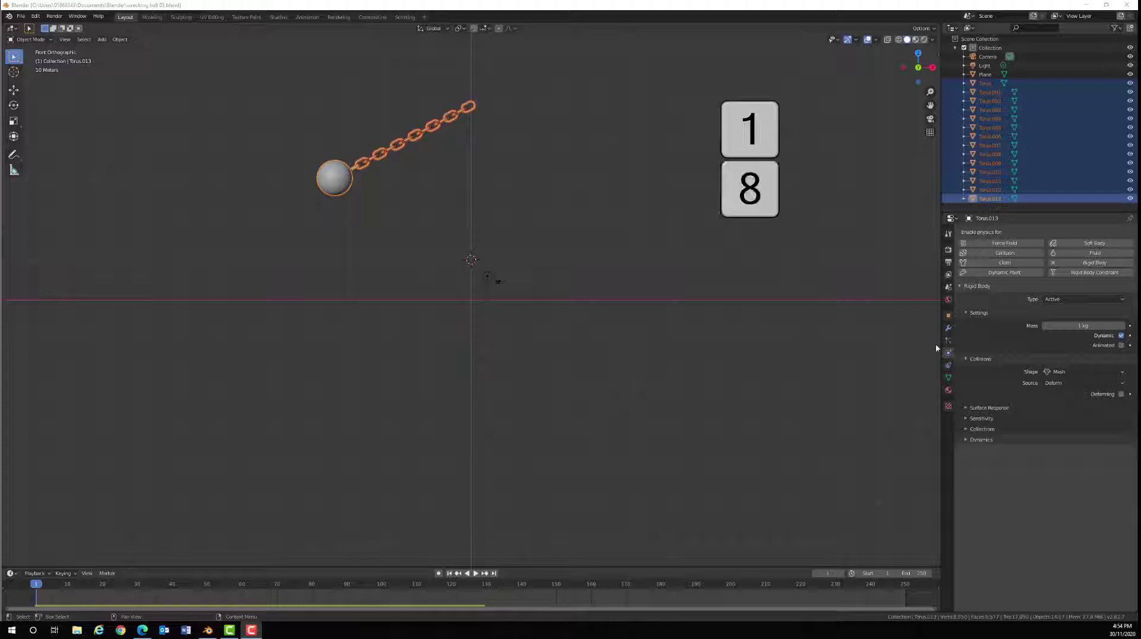
left_click(583, 326)
key("KP_8")
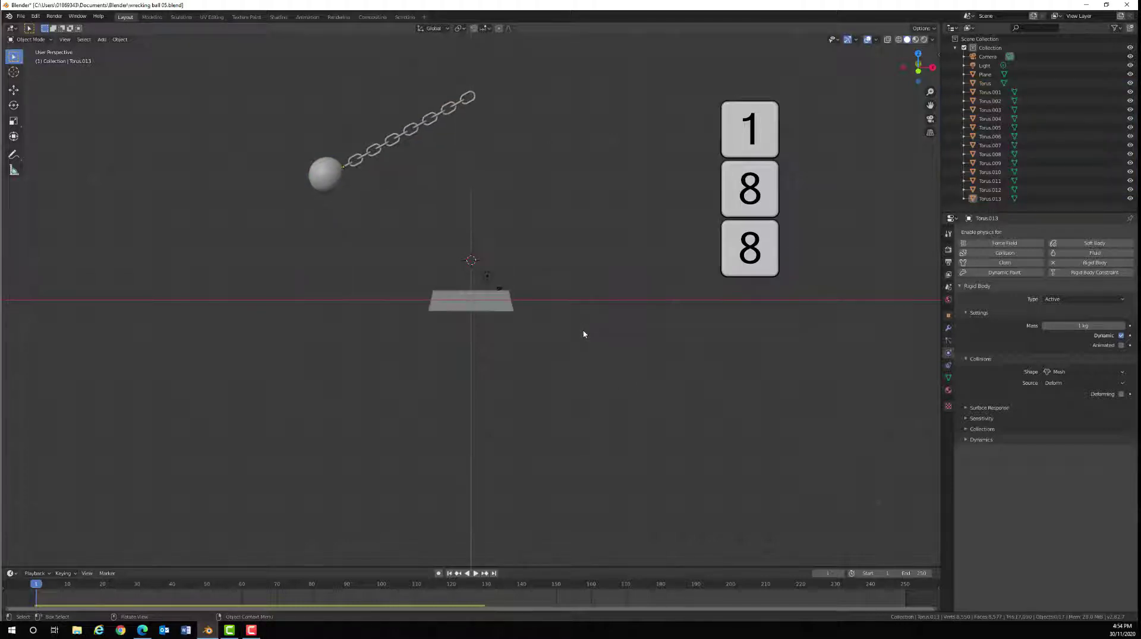
key("KP_8")
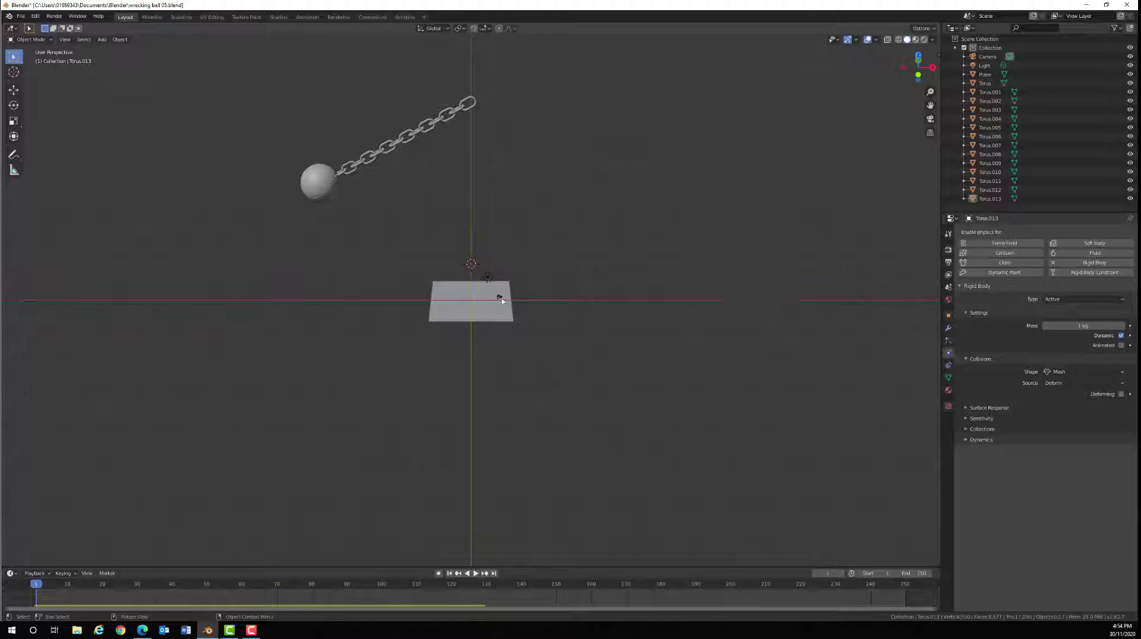
scroll(503, 301, "up", 4)
scroll(503, 301, "up", 3)
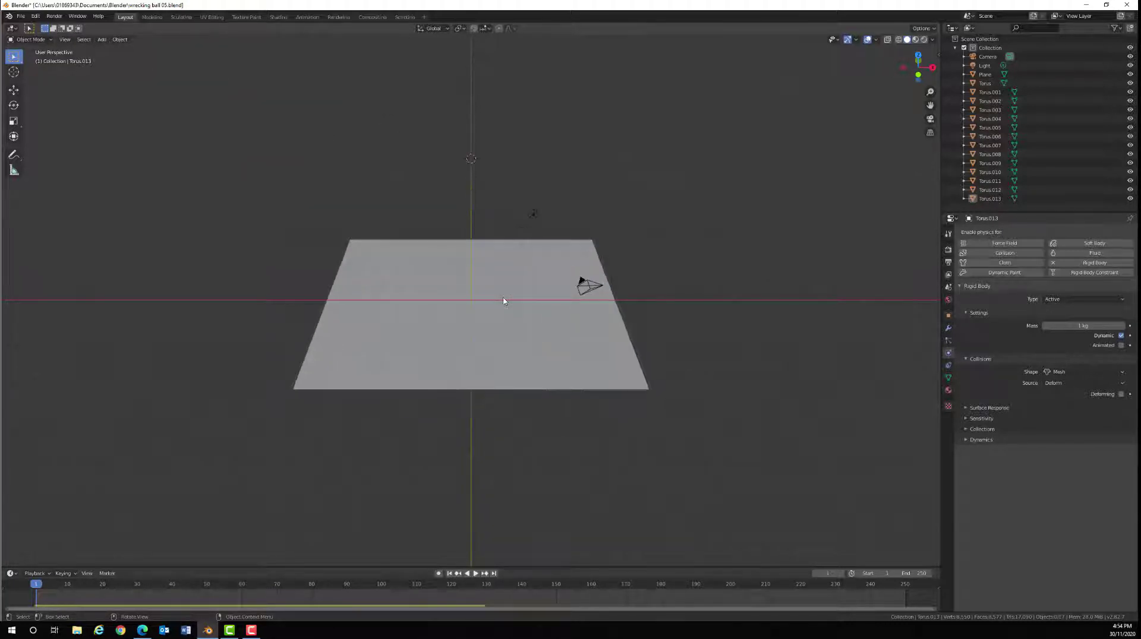
Add a mesh cube and drag it down along Z to rest on the ground plane
key("shift+a")
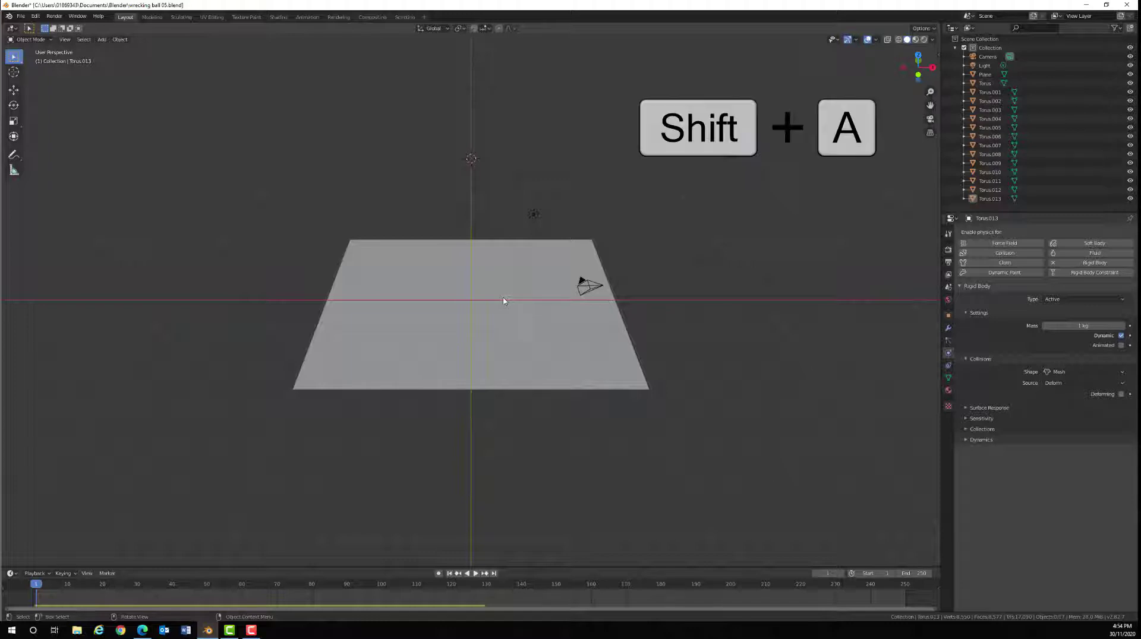
key("shift+a")
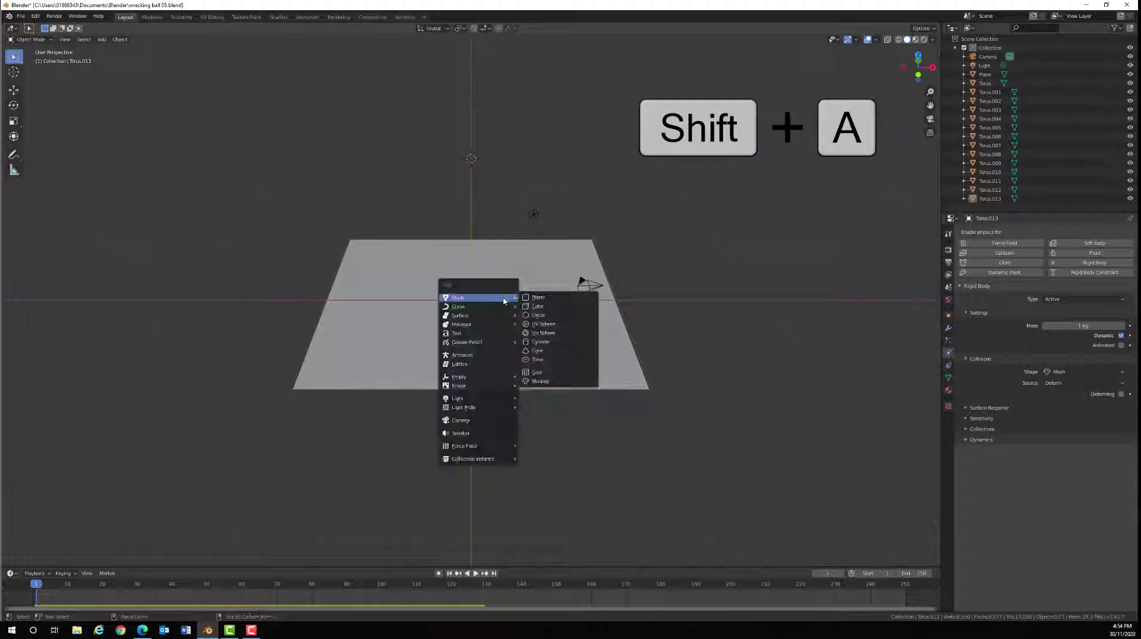
left_click(537, 307)
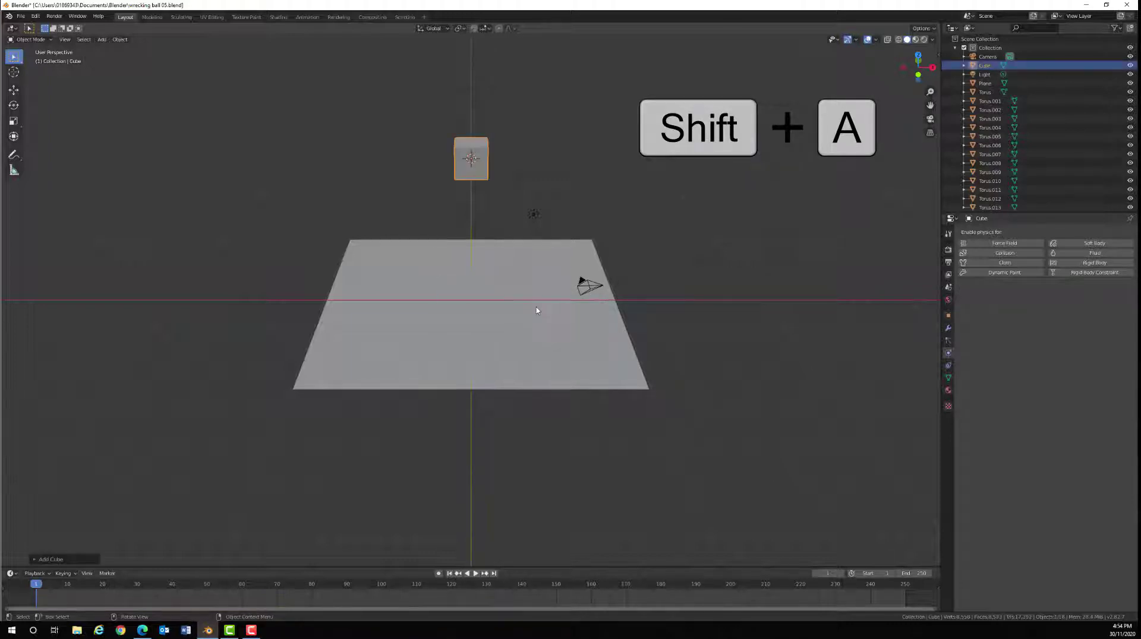
left_click(13, 91)
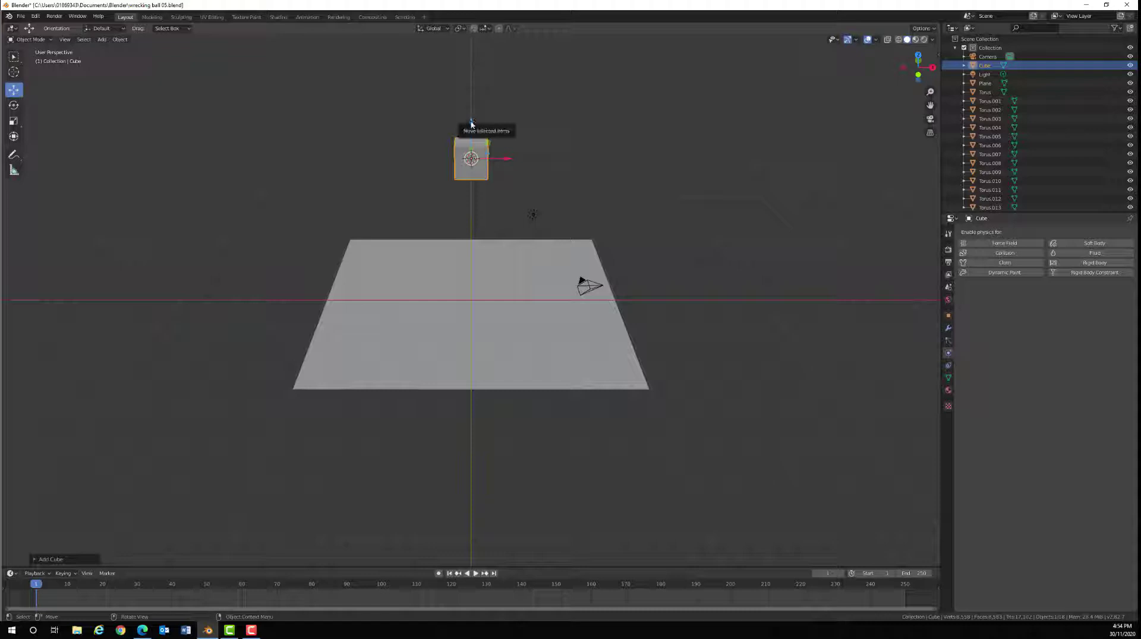
left_click_drag(471, 123, 490, 254)
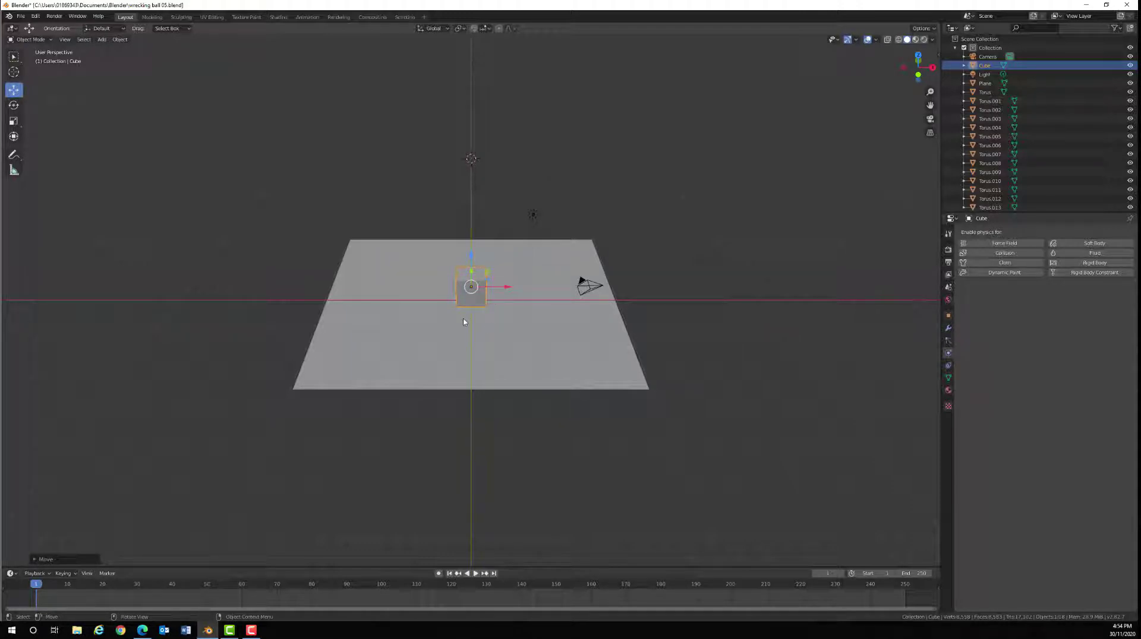
key("KP_1")
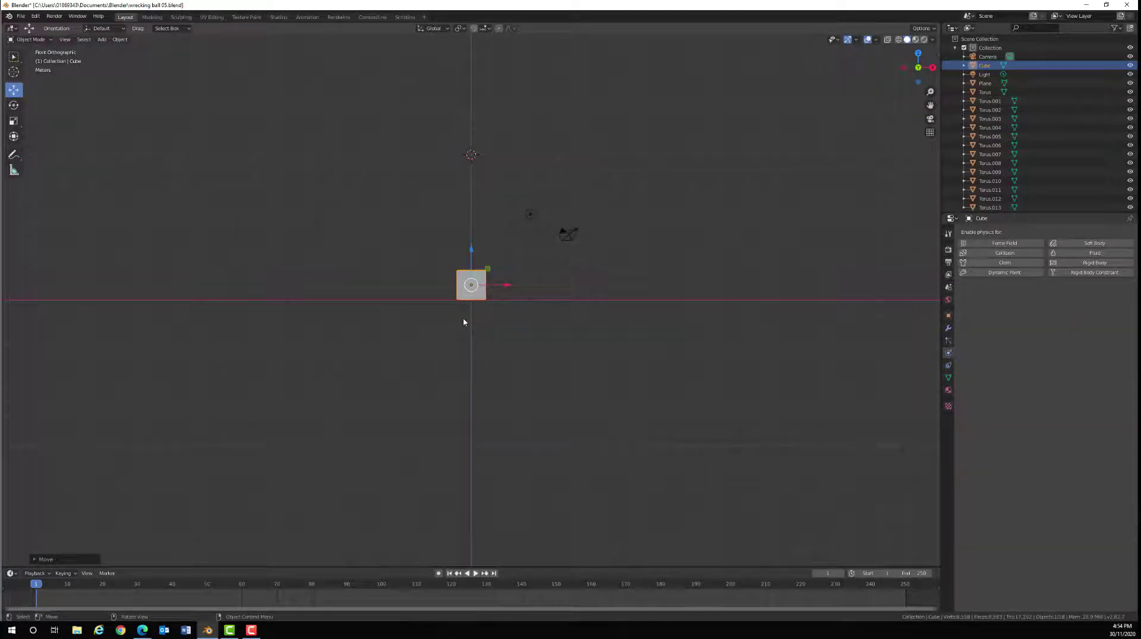
key("KP_2")
key("KP_2")
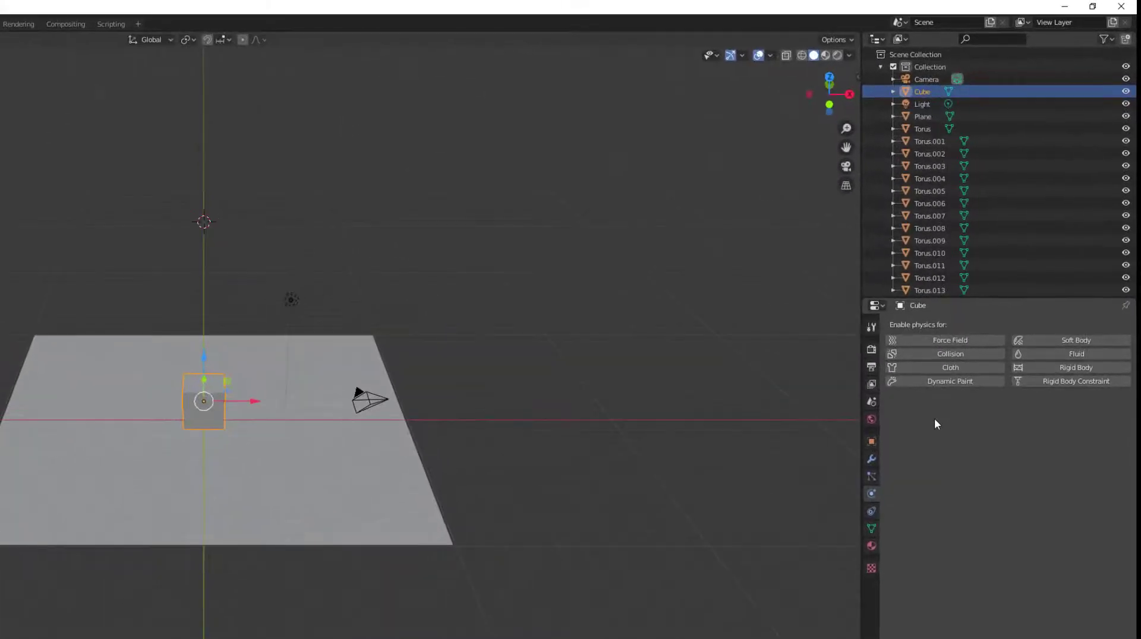
Add an Array modifier to the cube with a count of 10
left_click(870, 460)
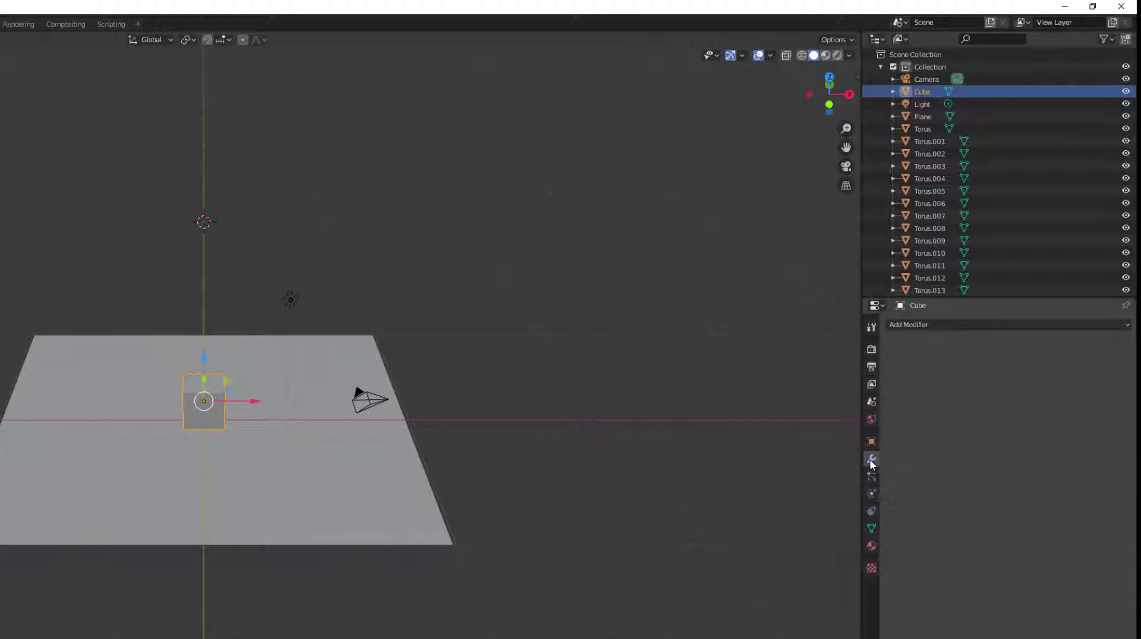
left_click(1127, 326)
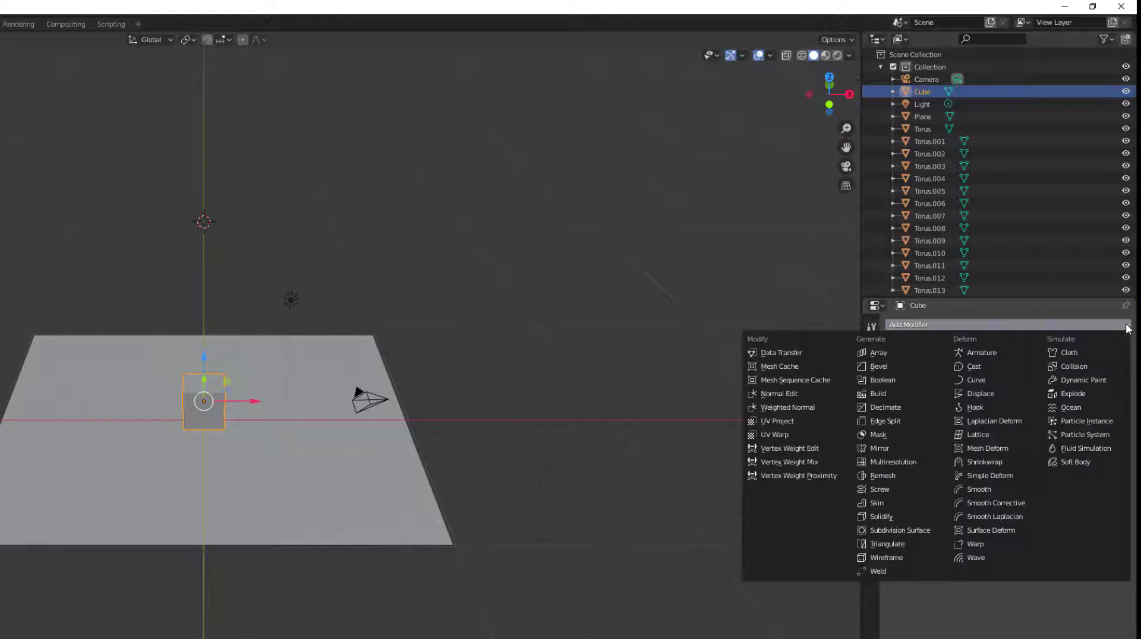
left_click(888, 354)
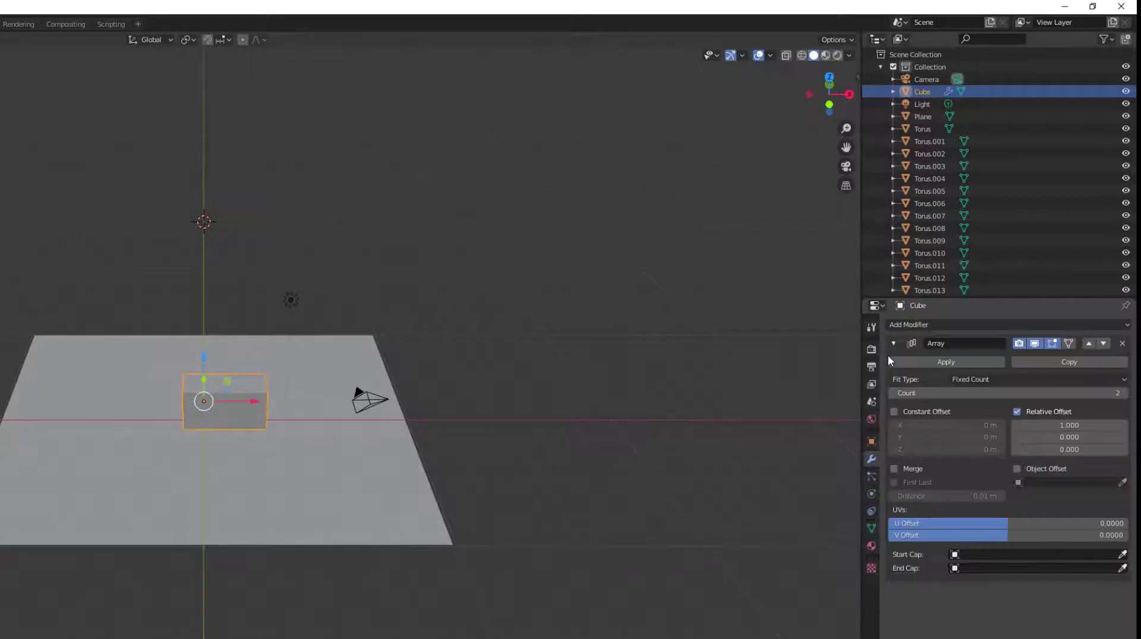
left_click(1103, 394)
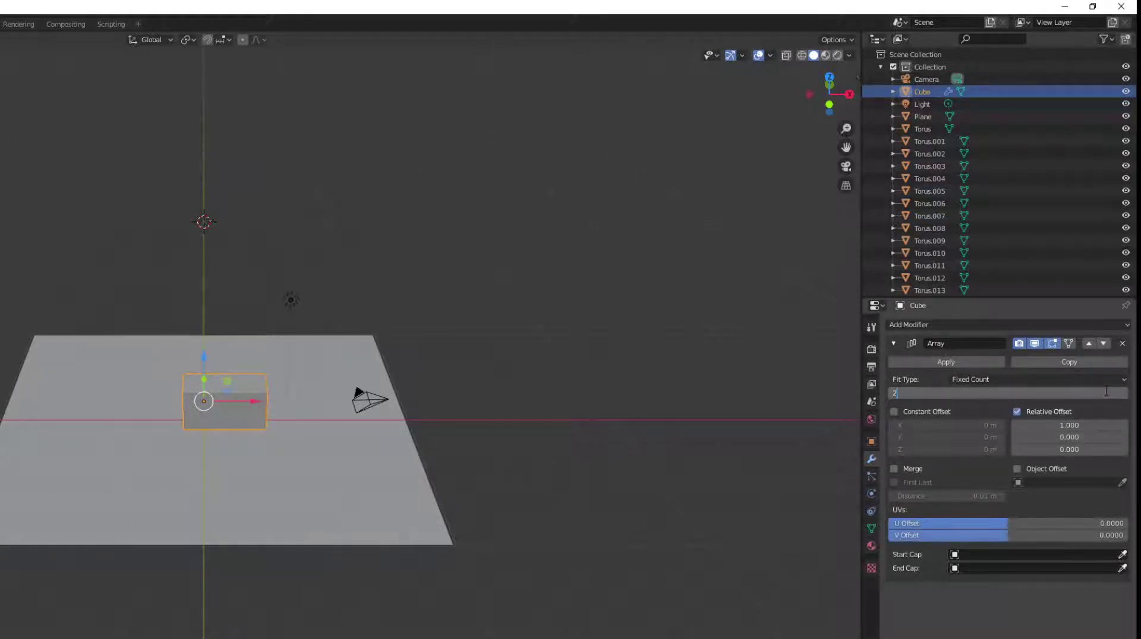
key("BackSpace")
type("10")
key("Return")
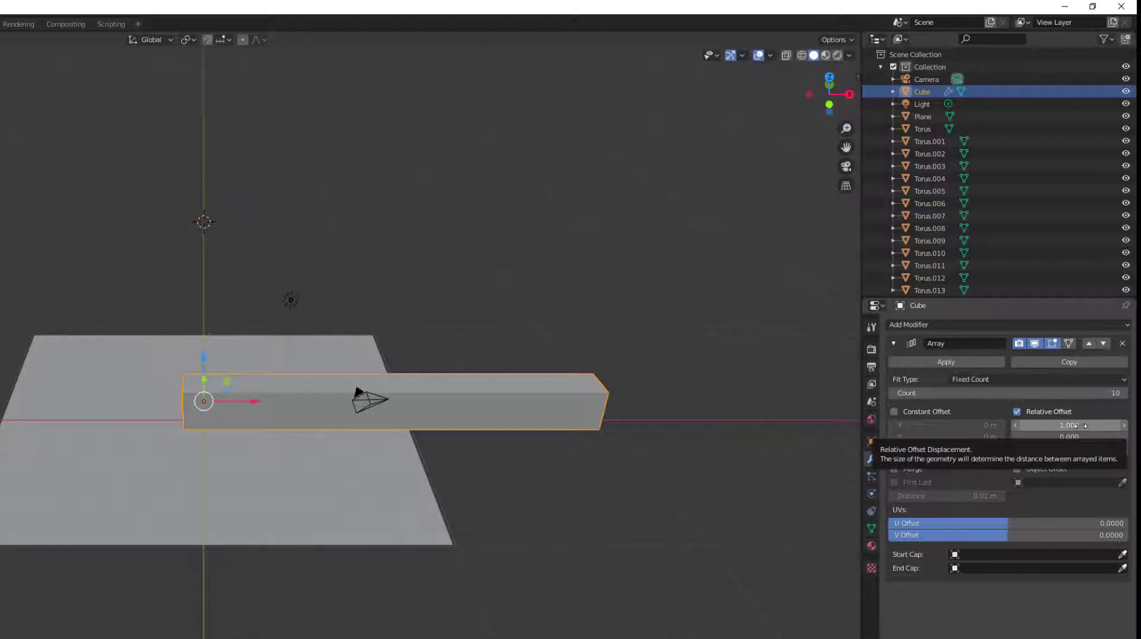
Set the array's X relative offset to 1.02 and shift the row left
left_click(1080, 425)
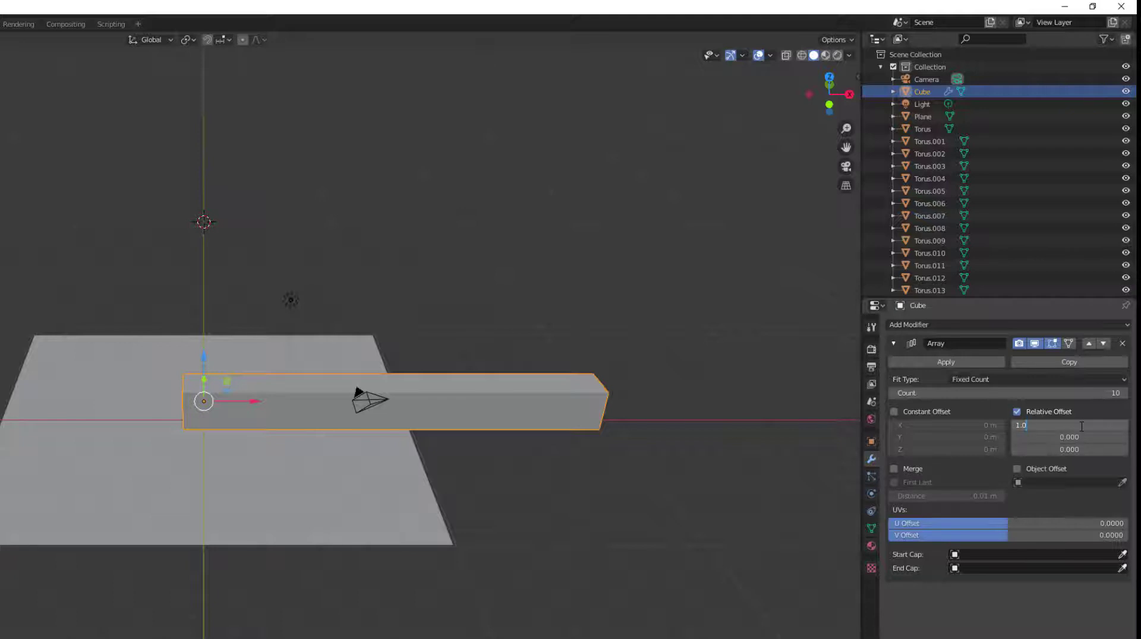
type("2")
key("Return")
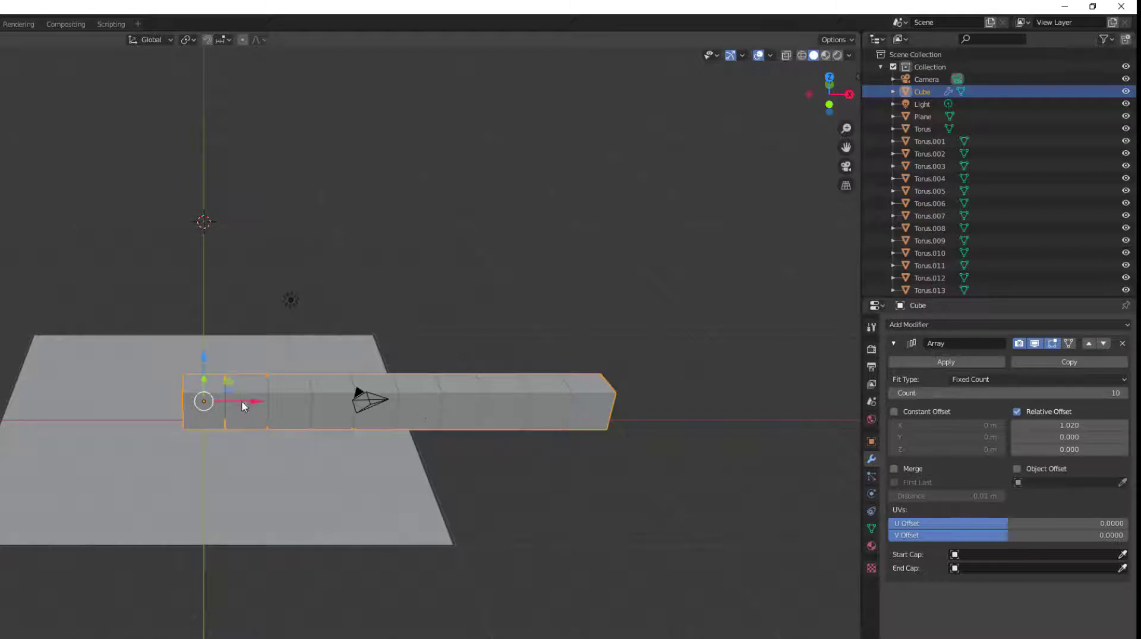
left_click_drag(236, 400, 65, 389)
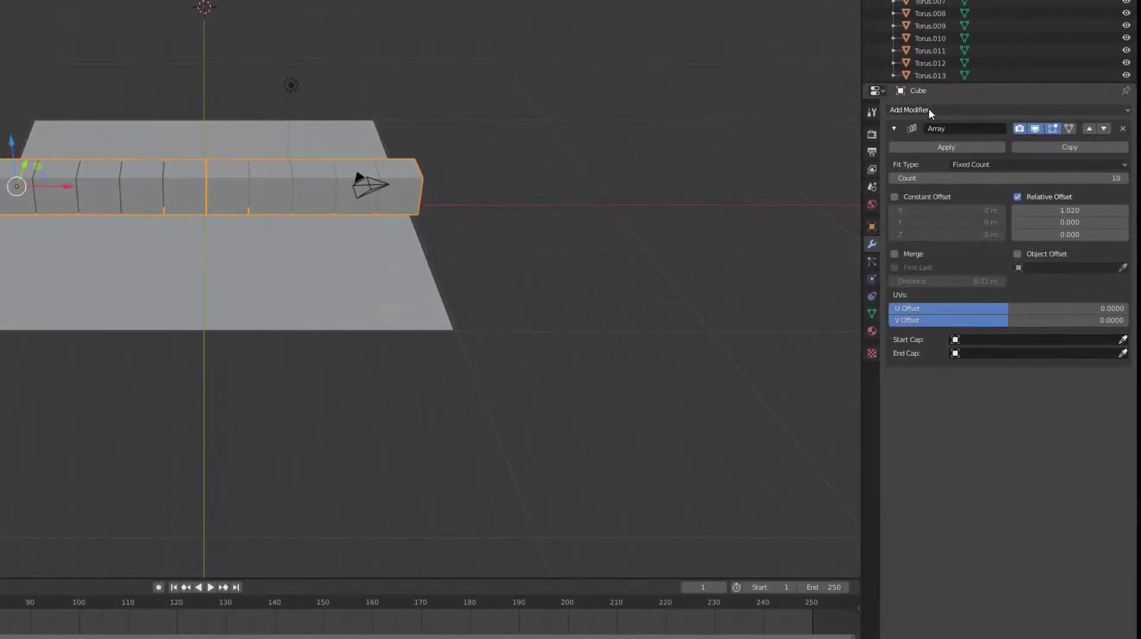
Add a second Array modifier with a count of 10
left_click(1127, 112)
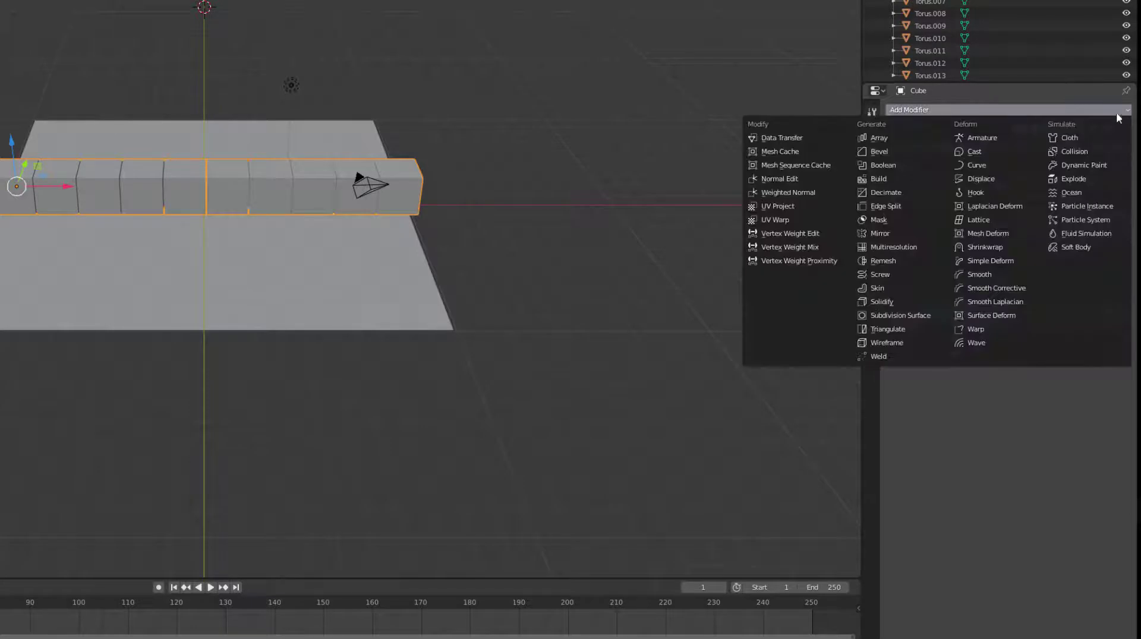
left_click(878, 140)
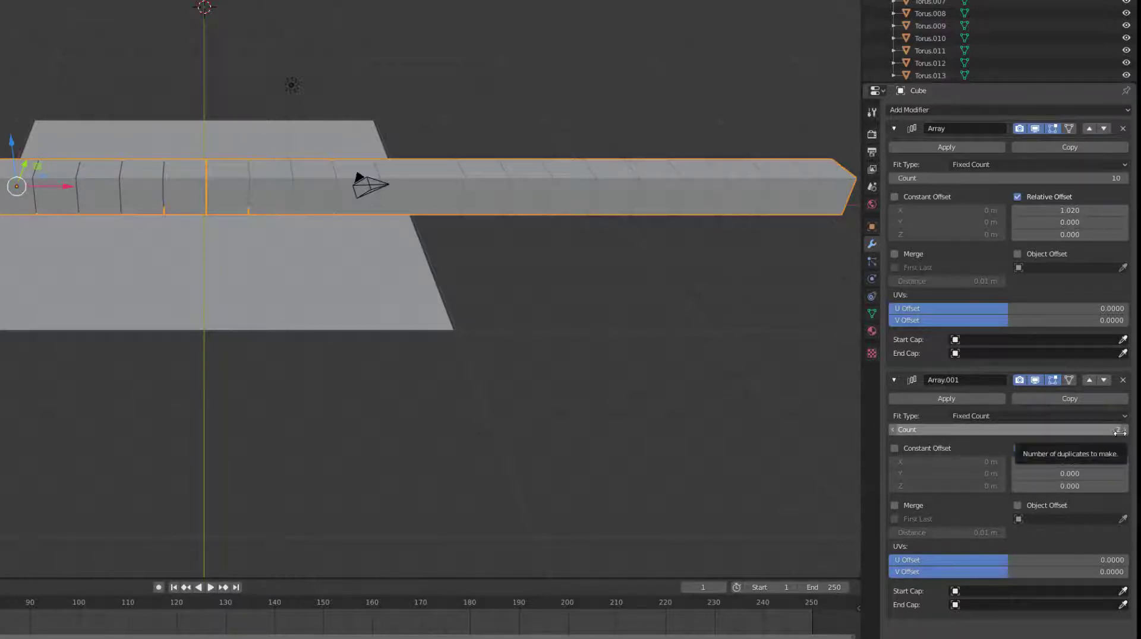
left_click(1097, 430)
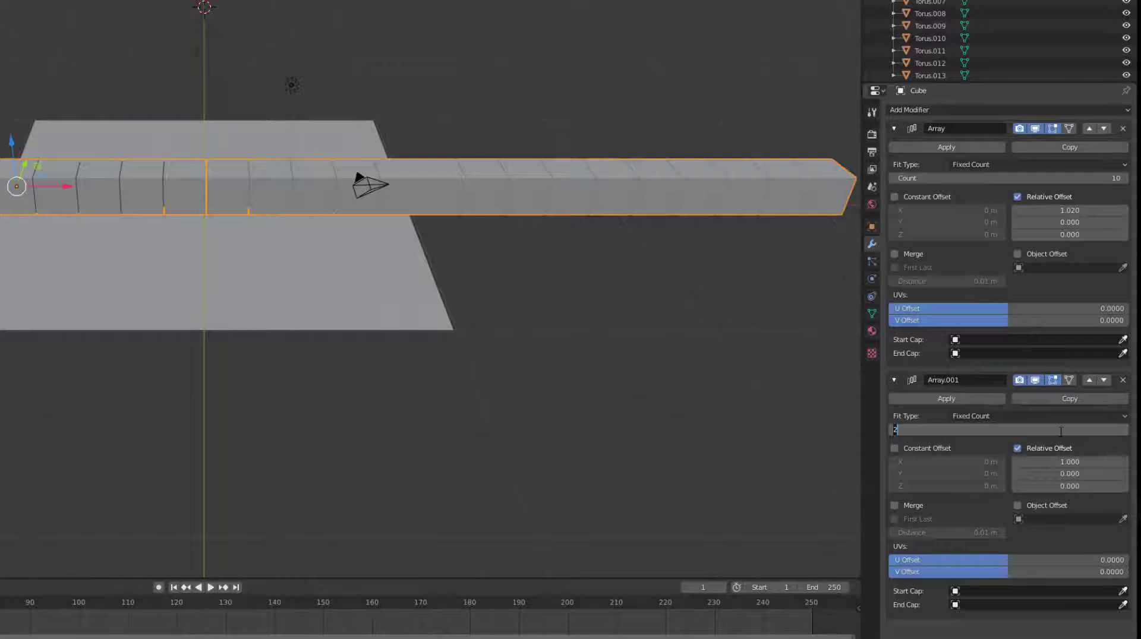
key("BackSpace")
type("10")
key("Return")
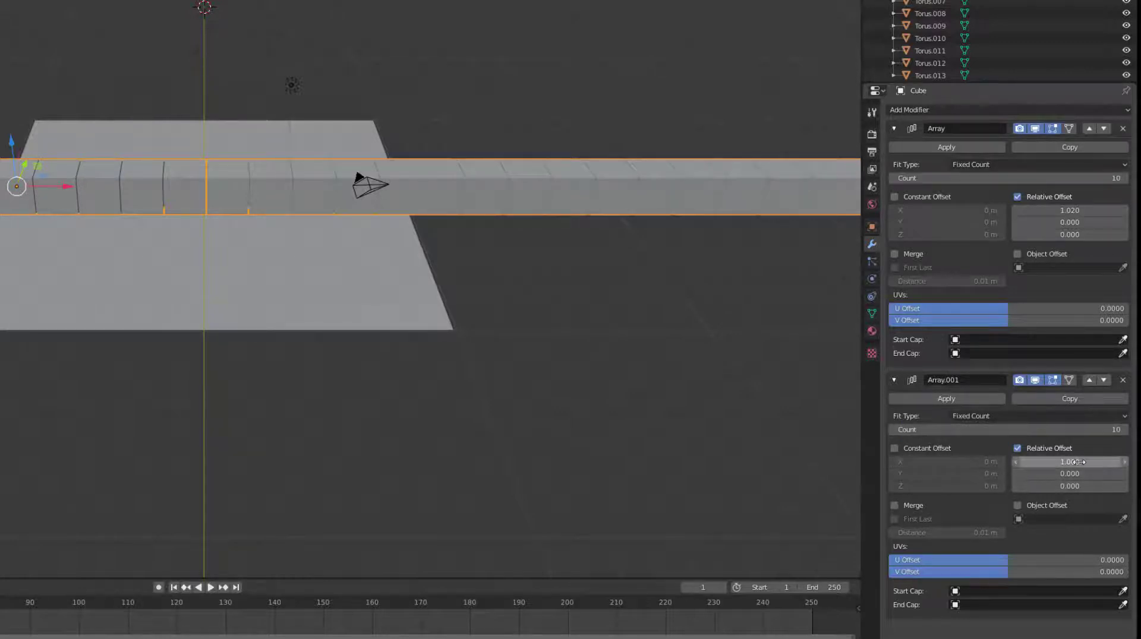
Set the second array's relative offset to X 0 and Y 1.02, then slide the grid forward
left_click(1079, 462)
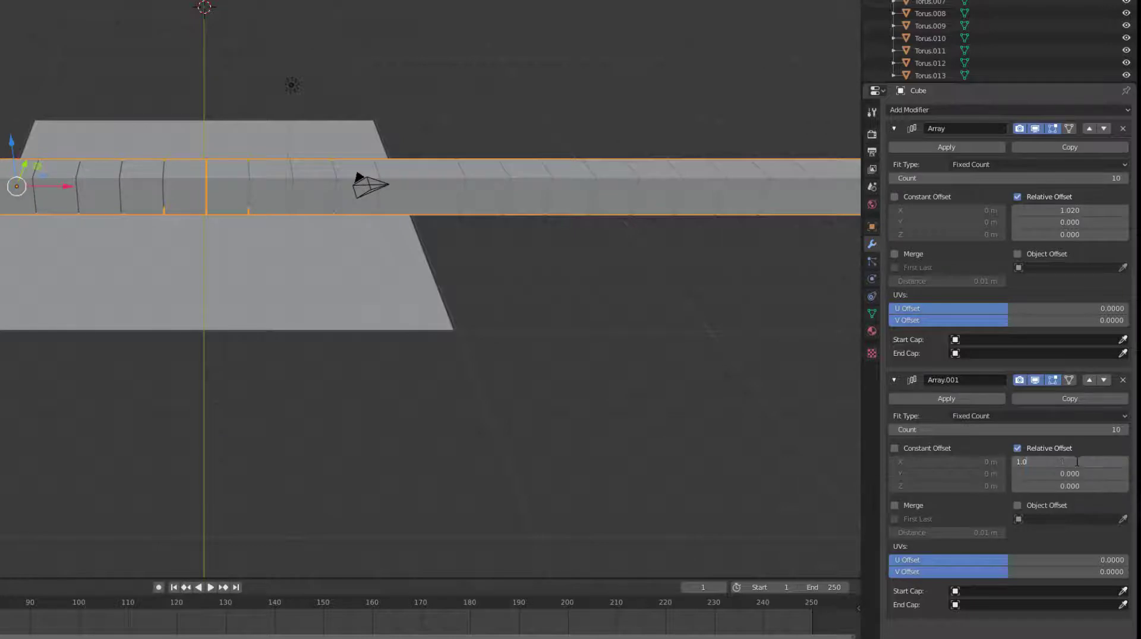
key("BackSpace")
key("BackSpace")
key("BackSpace")
type("0")
left_click(1077, 473)
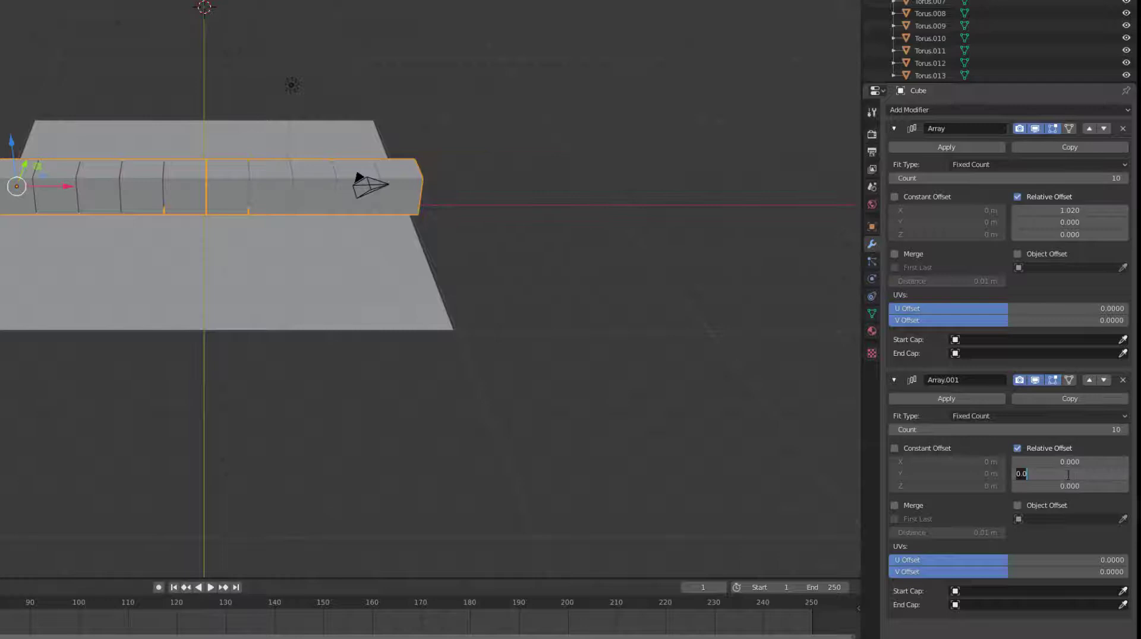
type("10")
key("BackSpace")
type(".02")
key("Return")
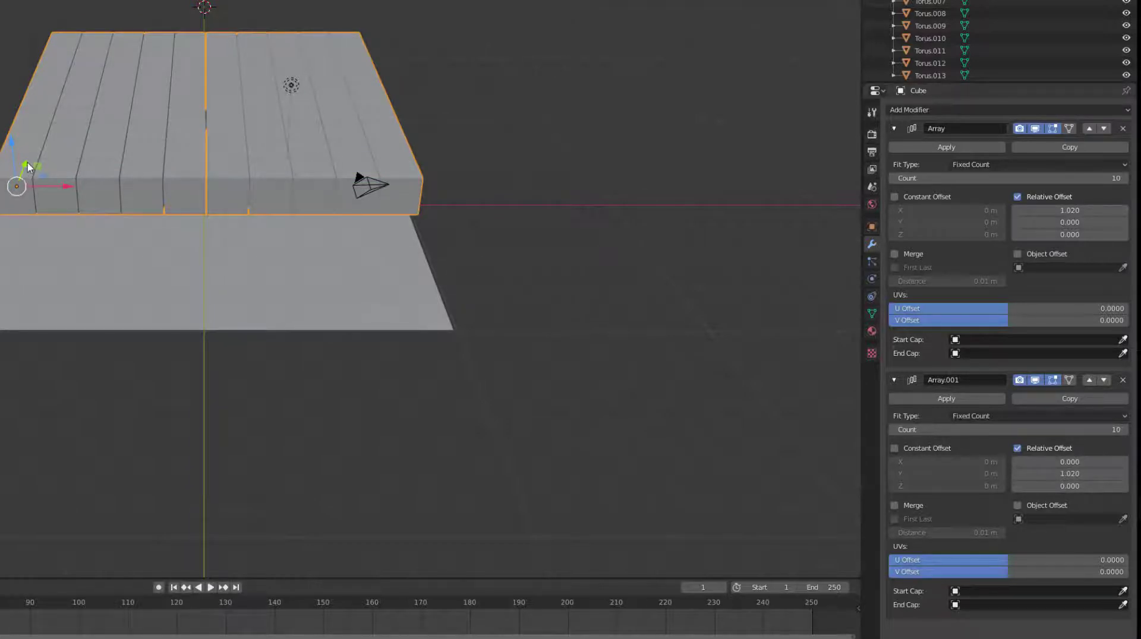
left_click_drag(25, 168, 1, 262)
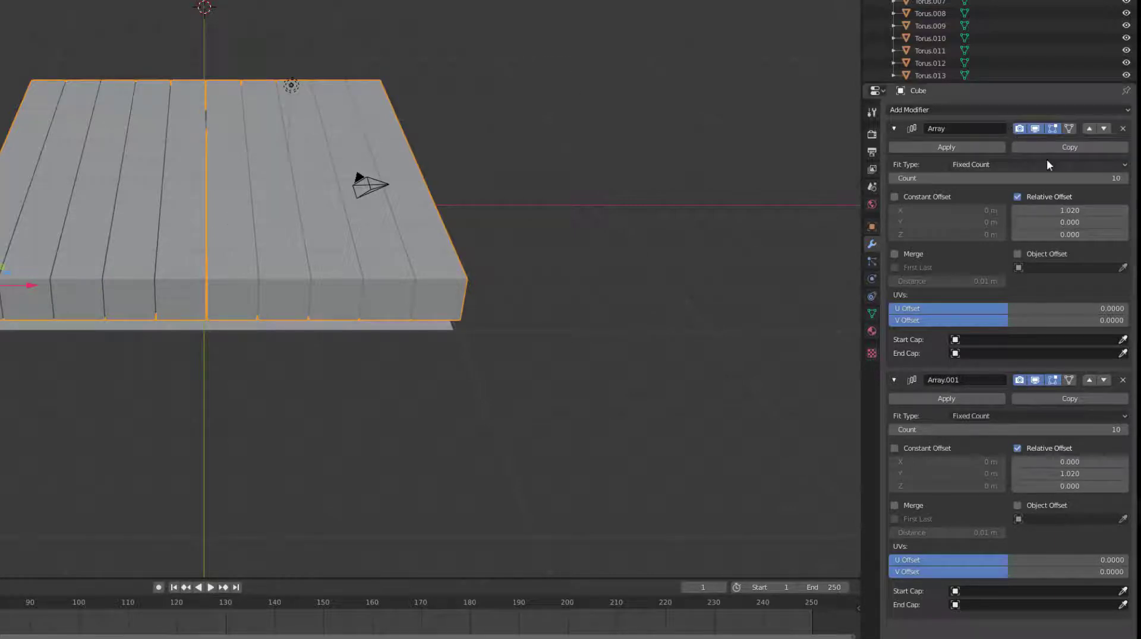
Add a third Array modifier, Array.002, and set its count to 5
left_click(940, 110)
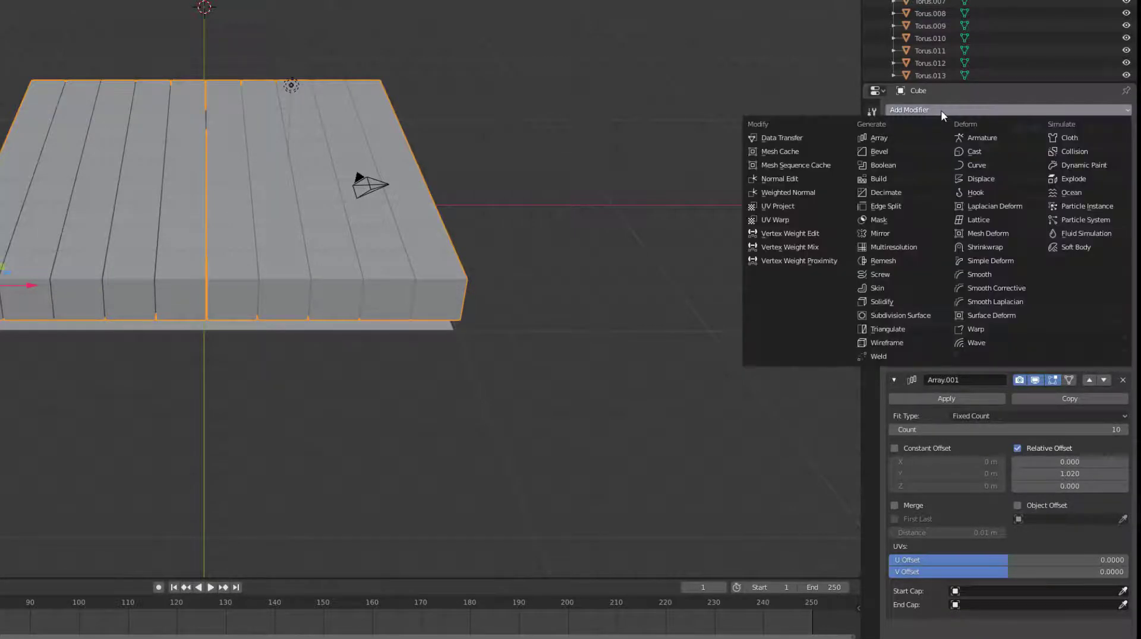
left_click(879, 137)
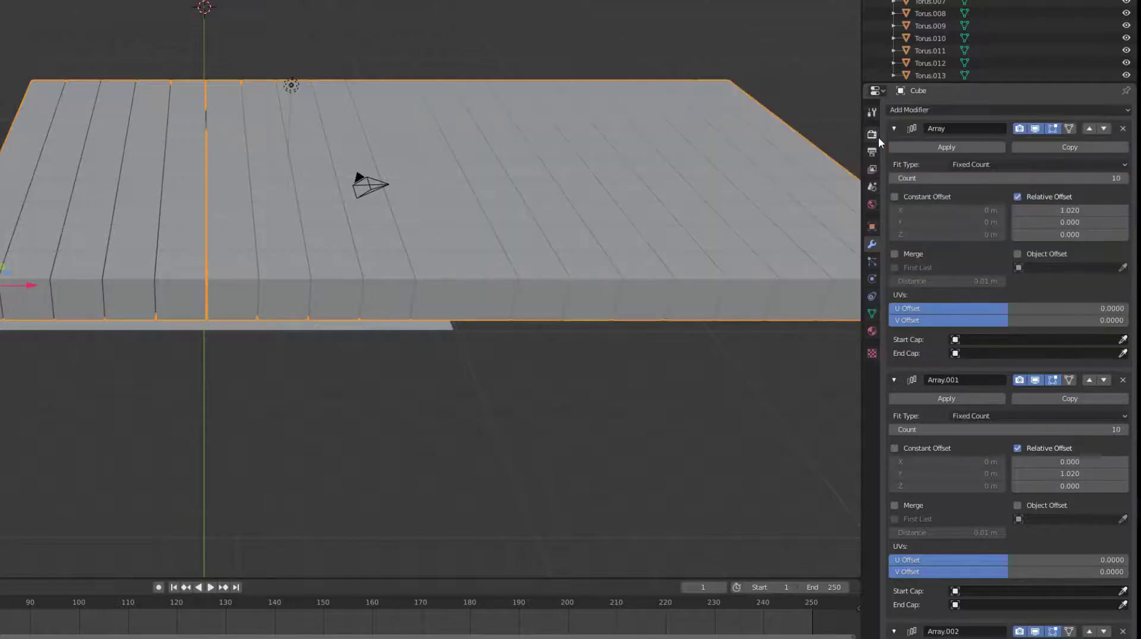
scroll(986, 345, "down", 2)
scroll(988, 368, "down", 6)
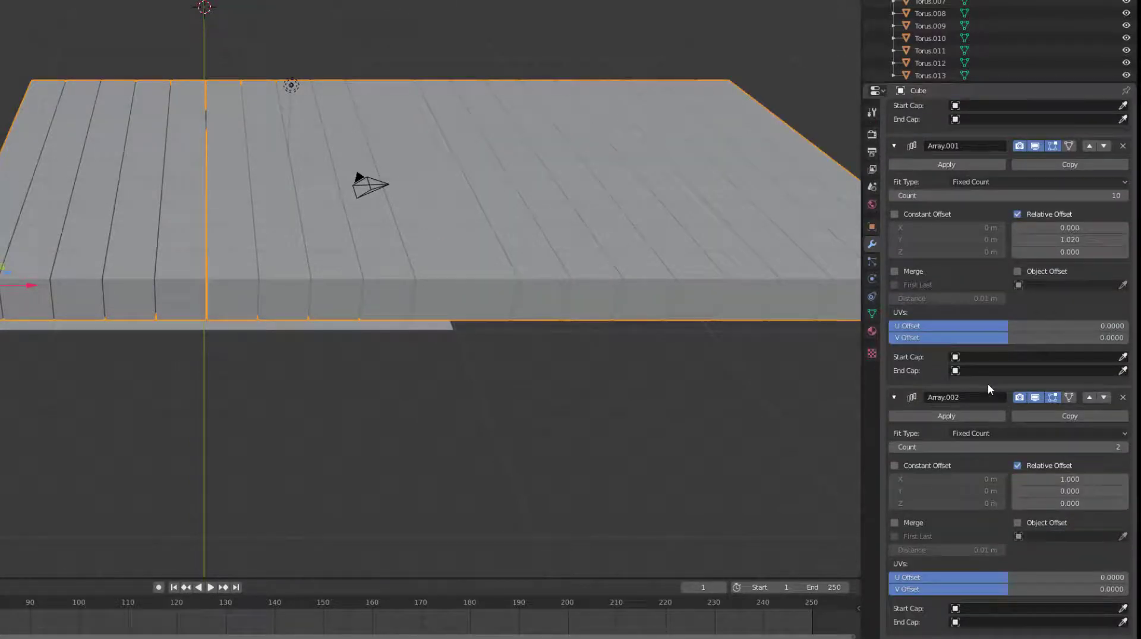
left_click(1118, 447)
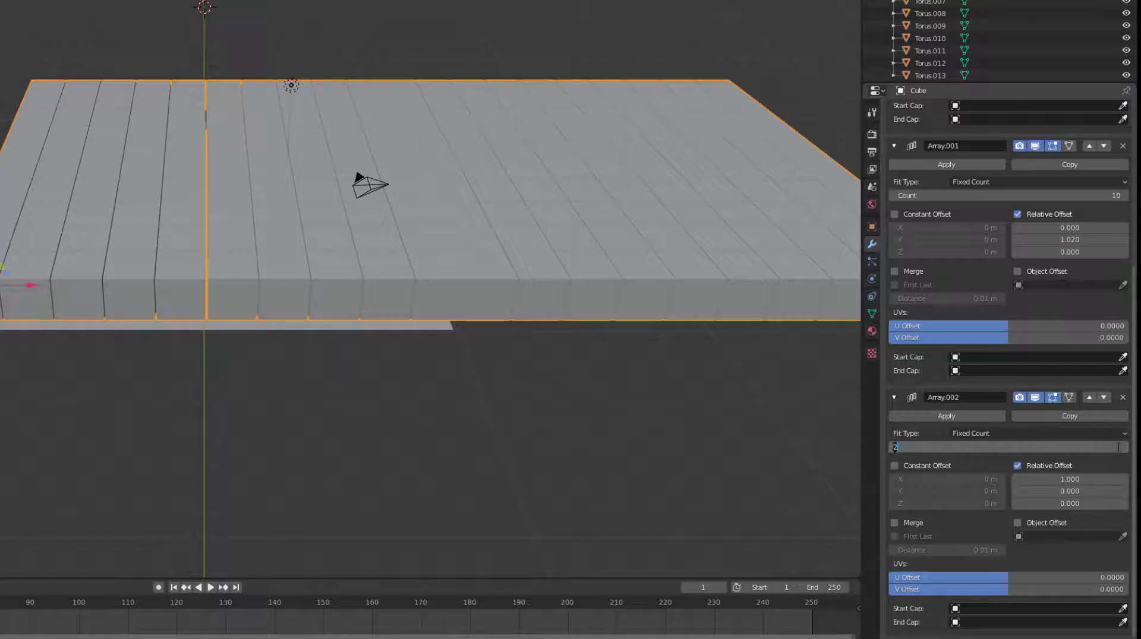
type("2")
key("BackSpace")
Set Array.002's relative offset to X 0 and Z 1.02 so layers stack upward
left_click(1064, 480)
type("1.0")
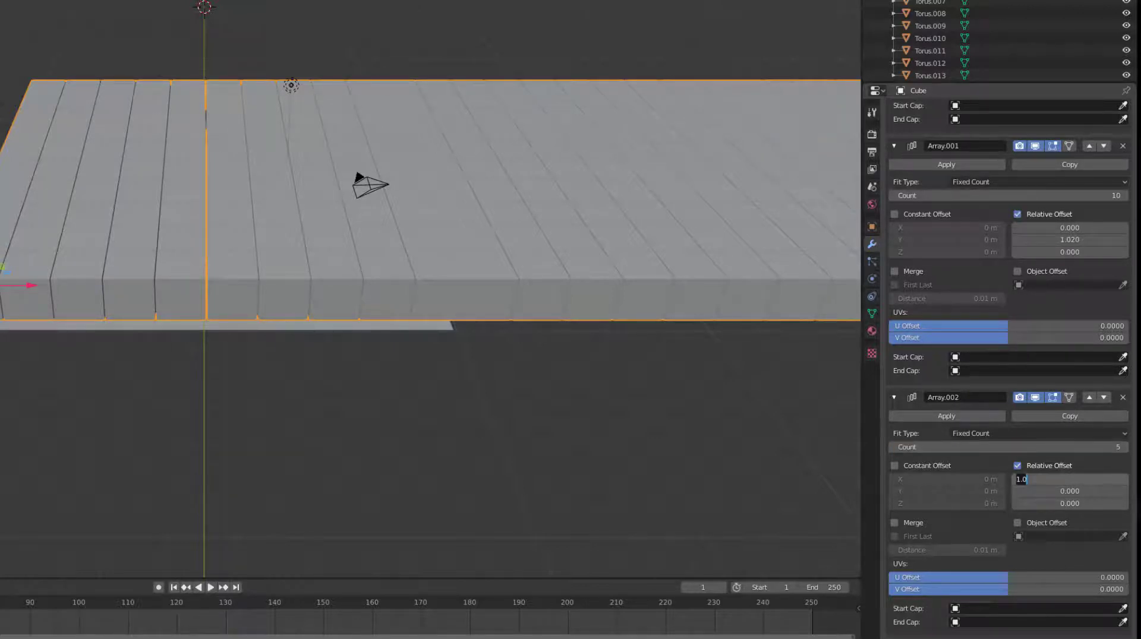
key("BackSpace")
key("BackSpace")
key("BackSpace")
type("0")
left_click(1068, 504)
type("0.0")
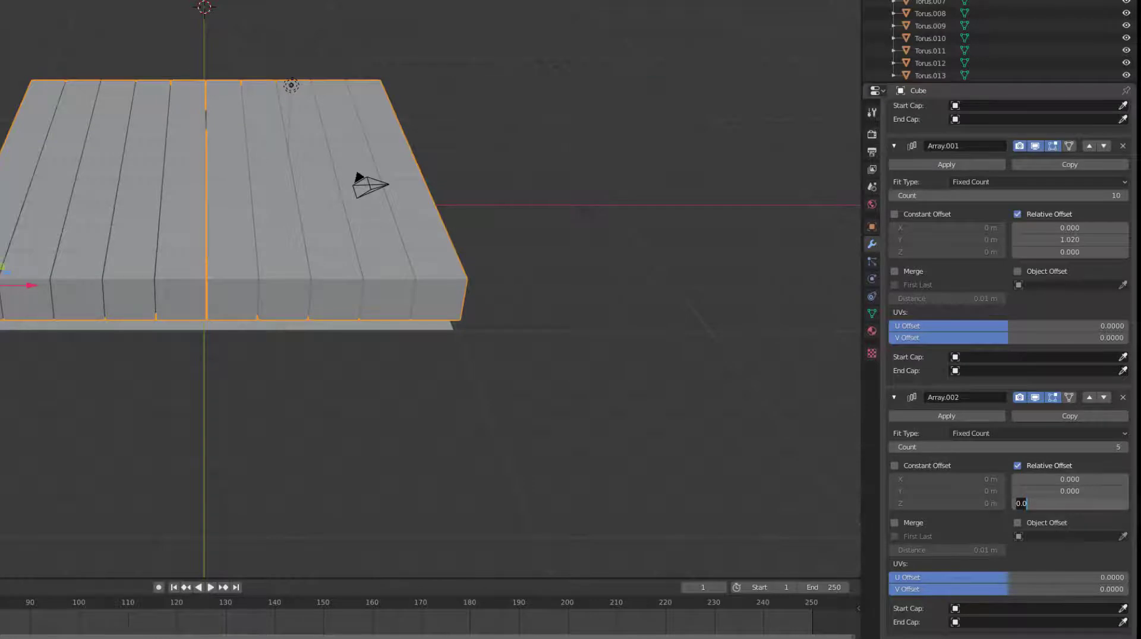
key("BackSpace")
key("BackSpace")
key("BackSpace")
type("1.02")
key("Return")
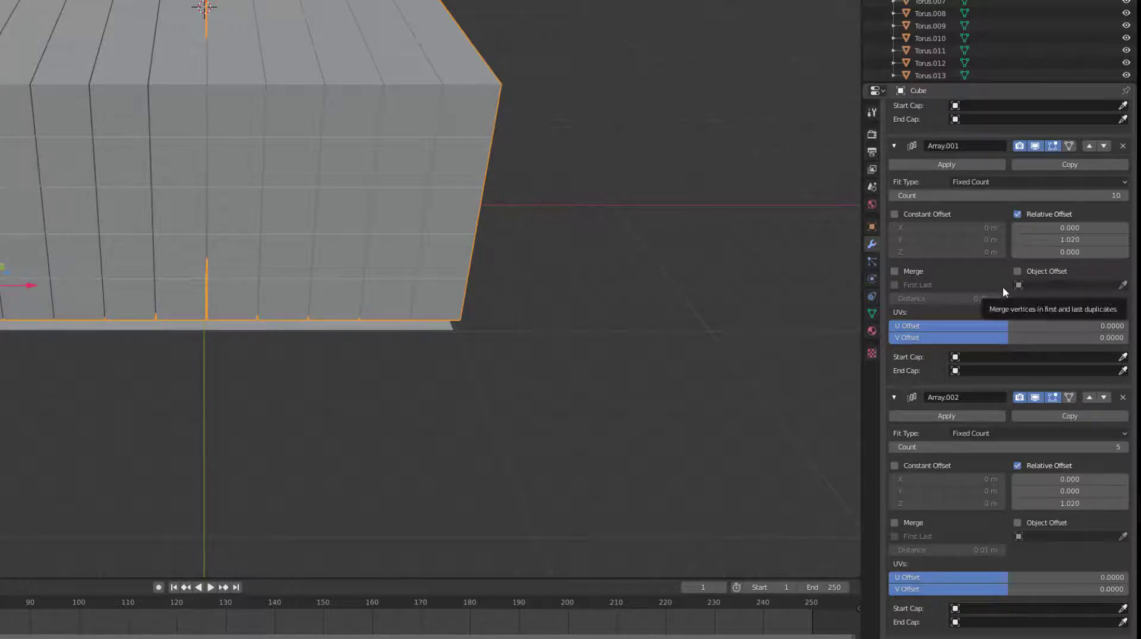
Apply the Array, Array.001 and Array.002 modifiers in turn
scroll(1003, 287, "up", 8)
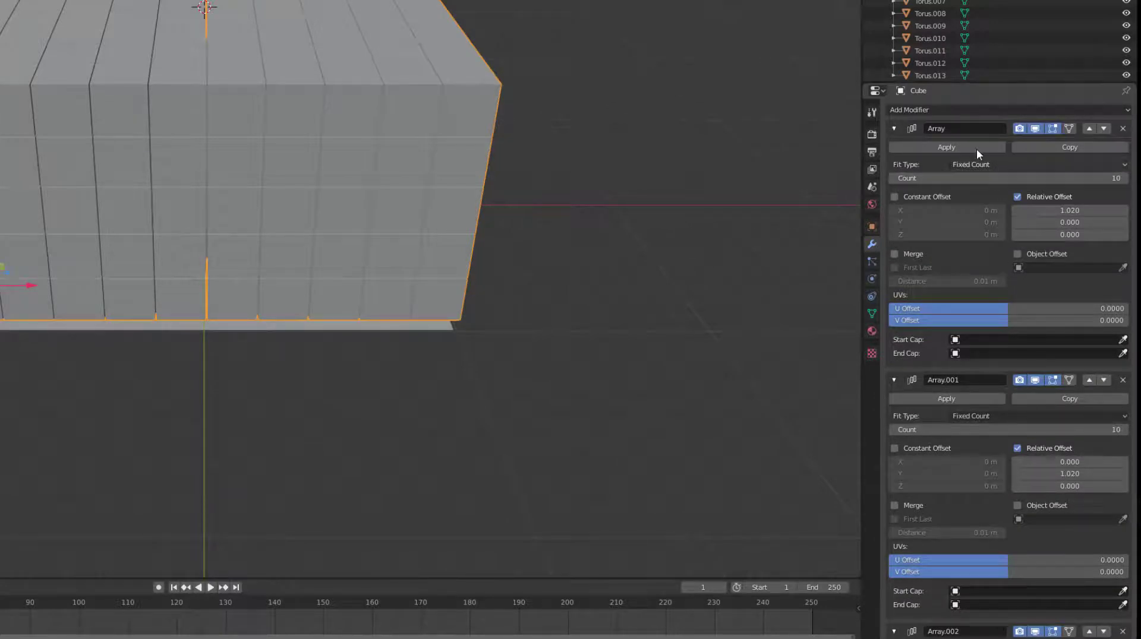
left_click(946, 148)
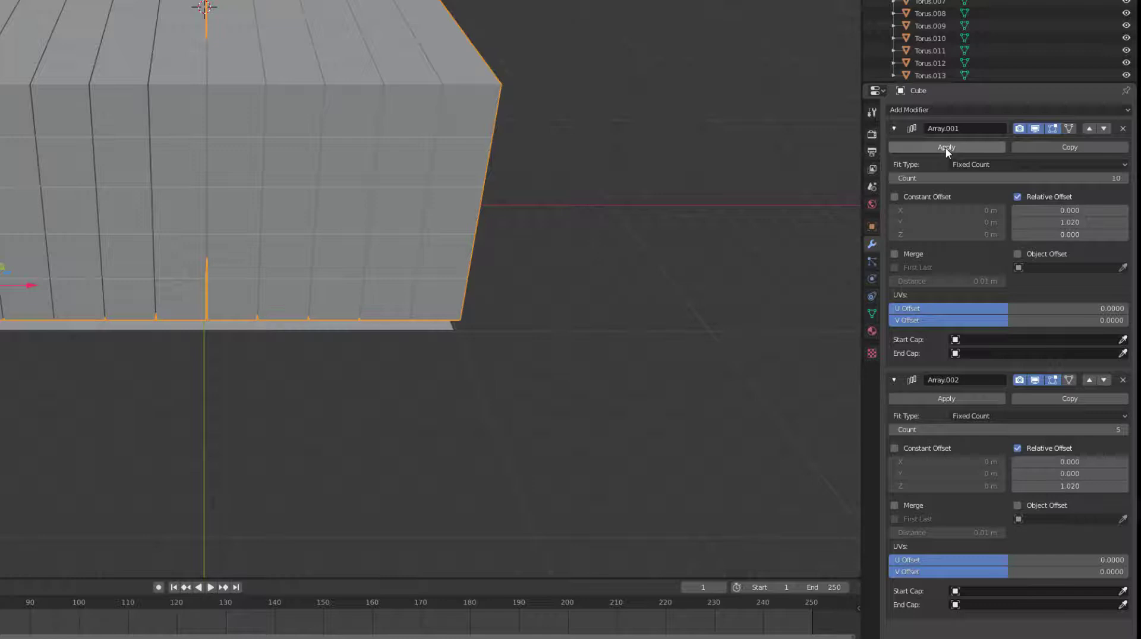
left_click(946, 149)
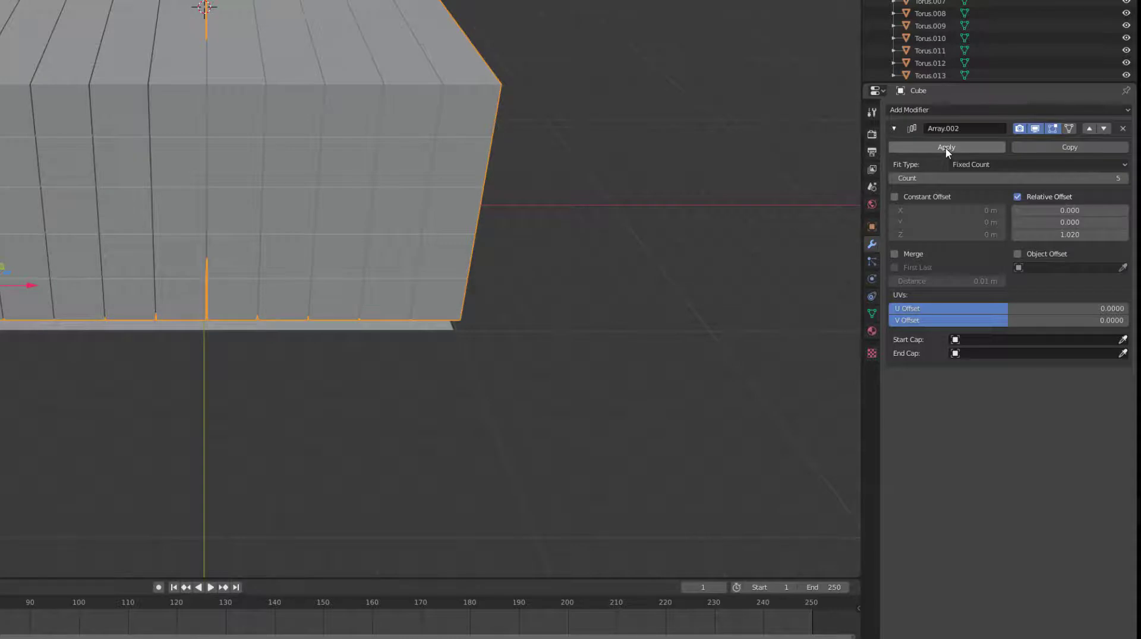
left_click(946, 148)
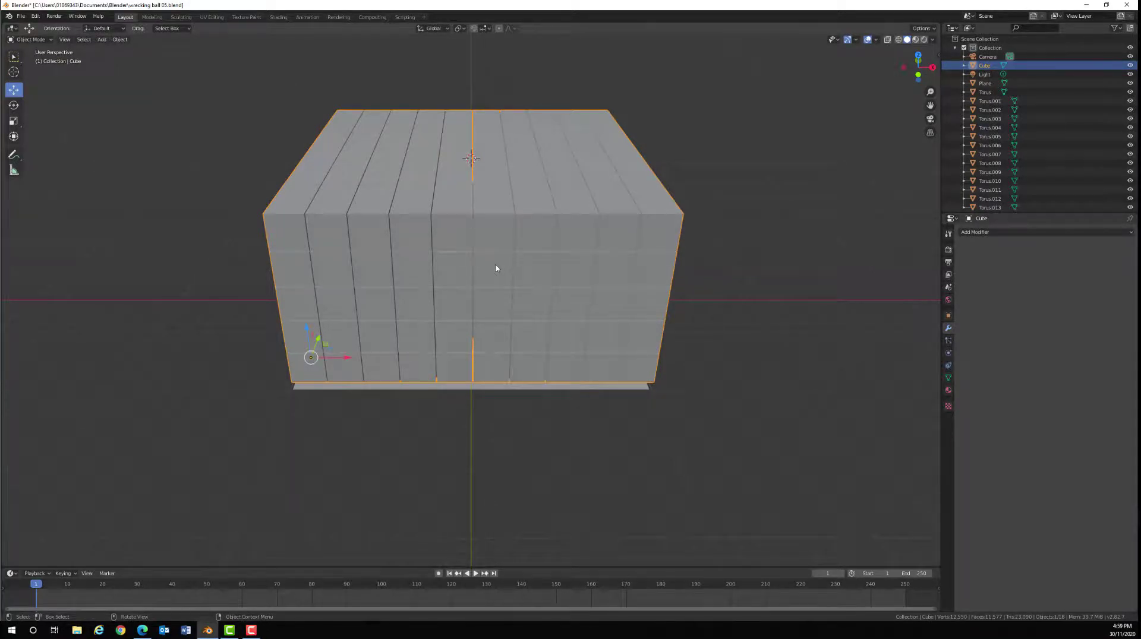
In Edit Mode, separate the block mesh by loose parts into individual cubes
key("Tab")
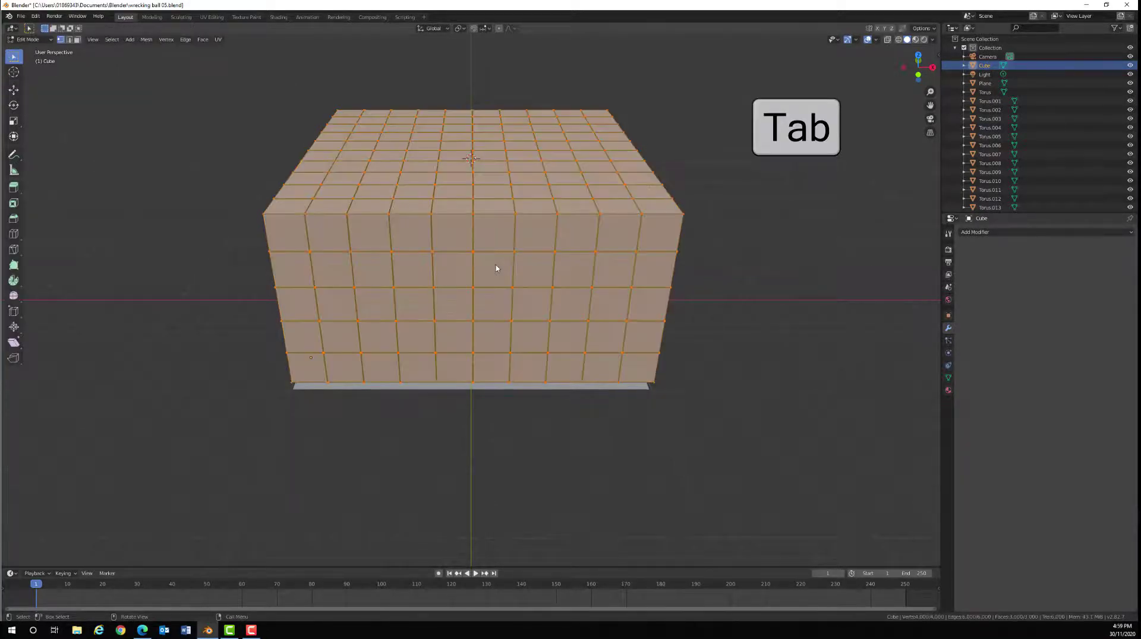
key("p")
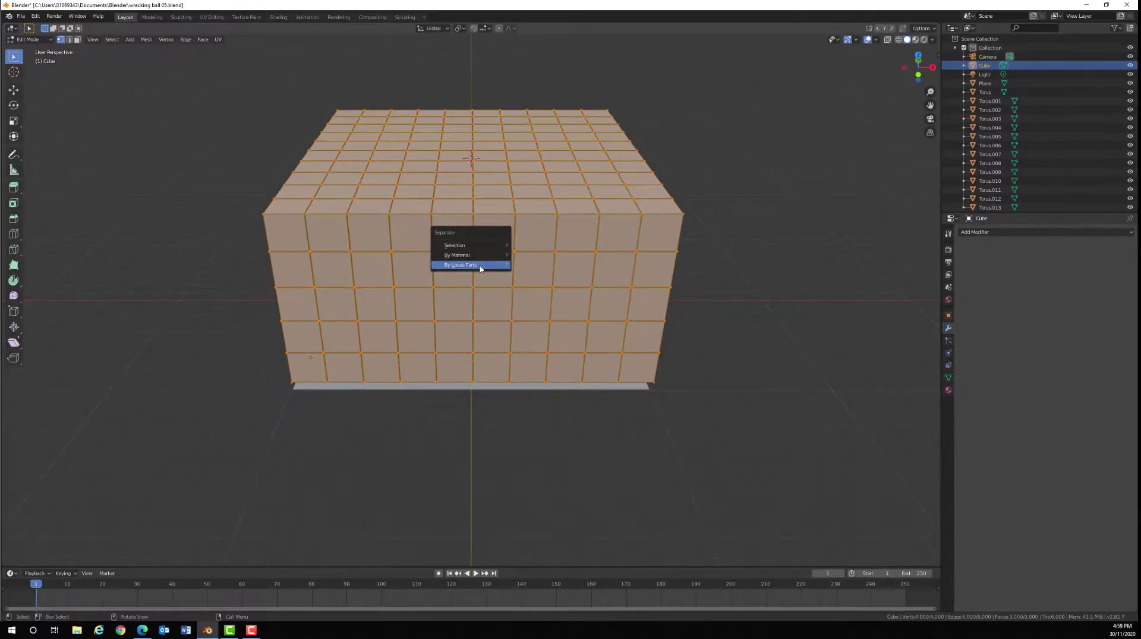
left_click(479, 265)
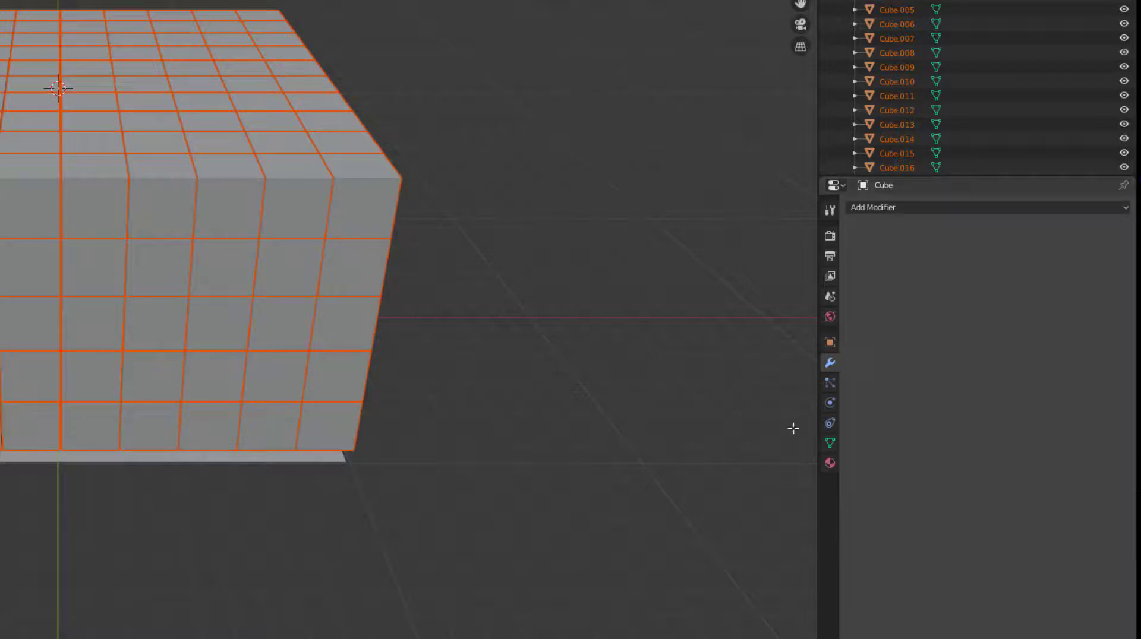
Add Rigid Body physics to the cube and set its mass to 0.1 kg
left_click(830, 404)
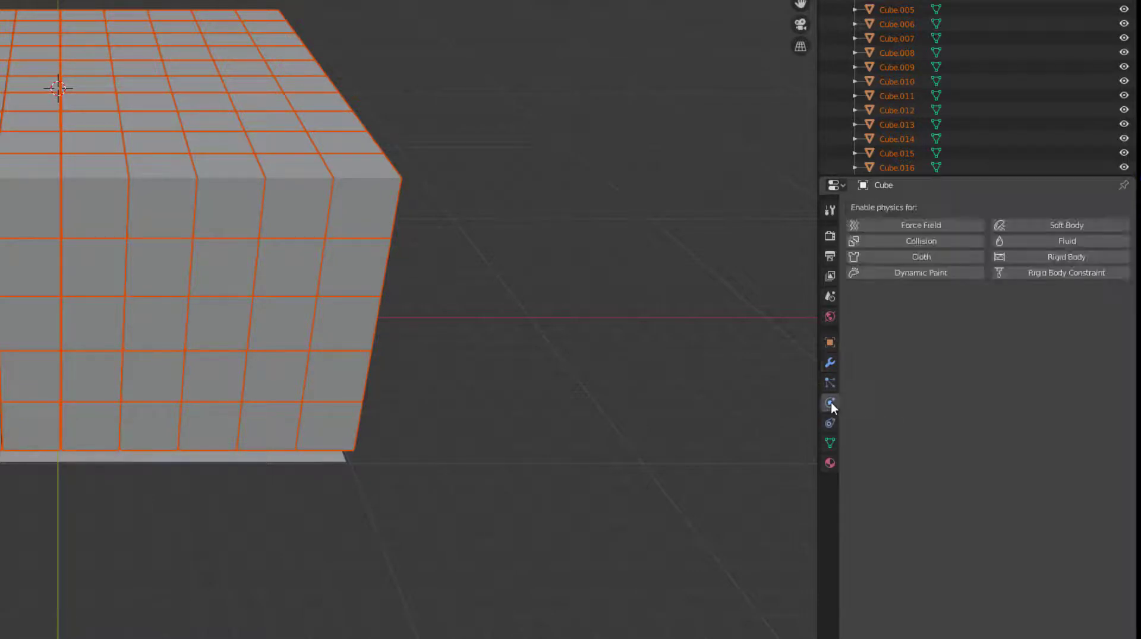
left_click(1052, 258)
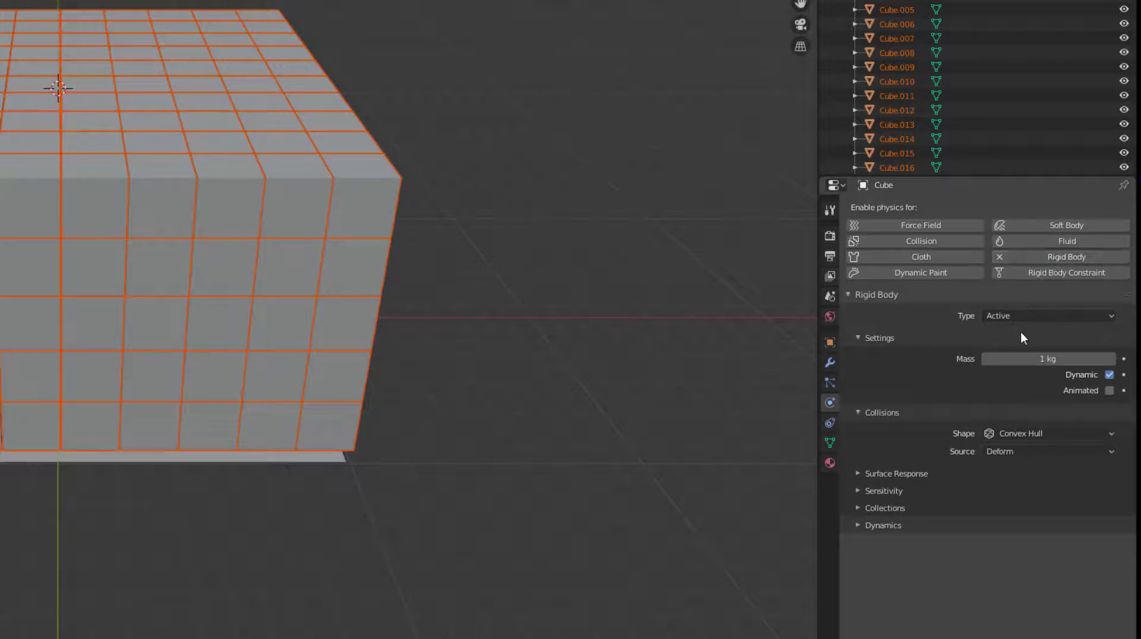
left_click(1036, 359)
left_click(988, 359)
type("0.")
key("Right")
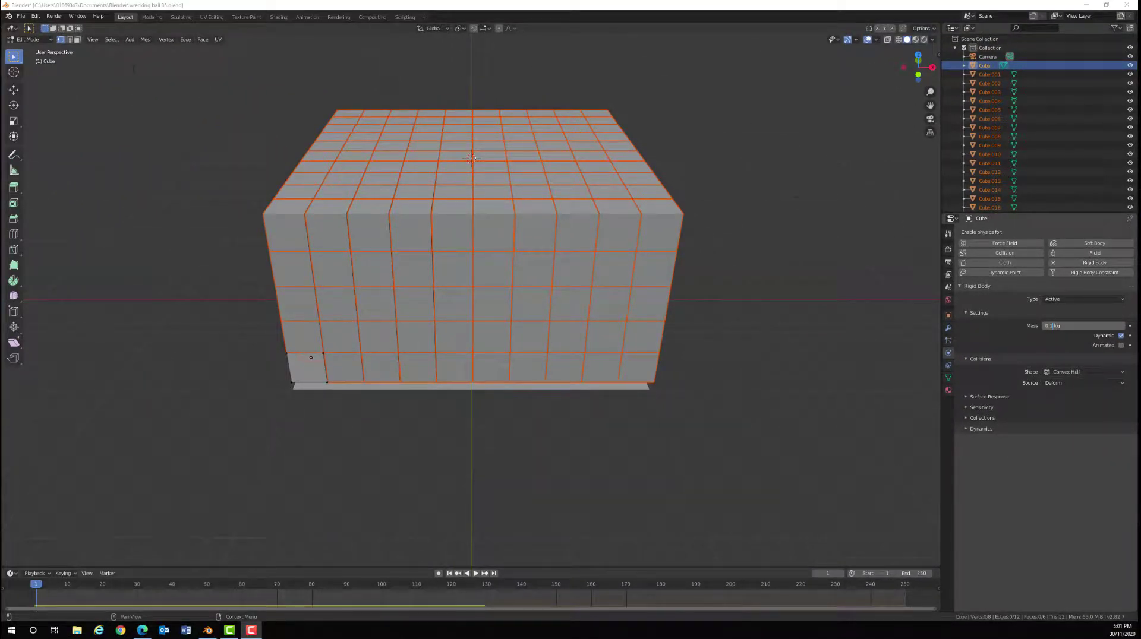
In Object Mode, use Rigid Body > Copy from Active to give all cubes the same physics
key("Tab")
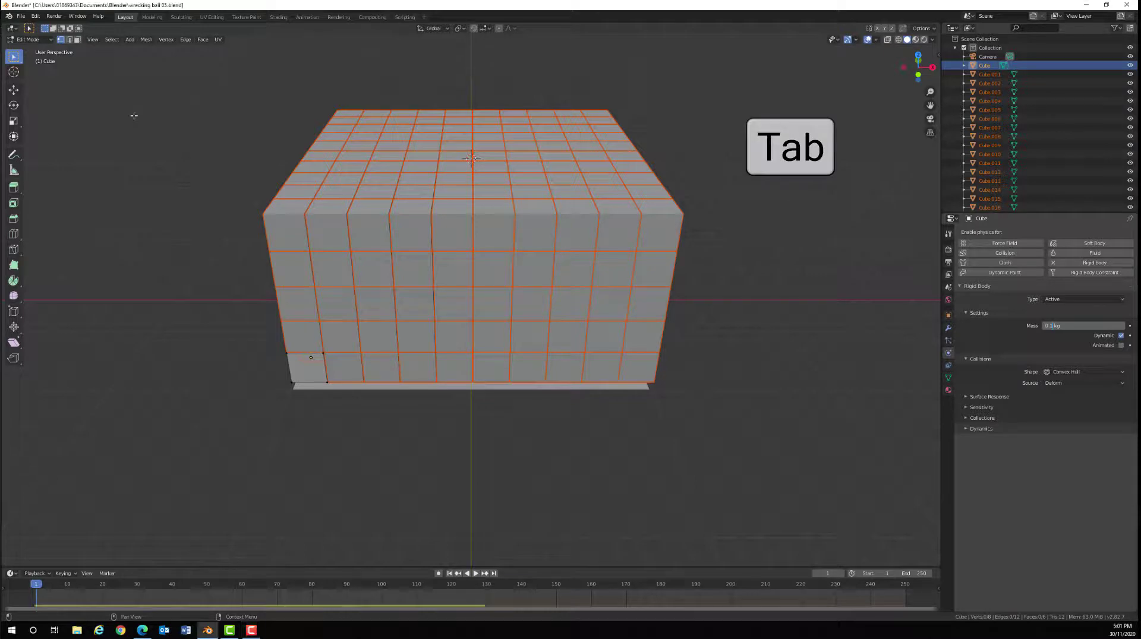
key("Tab")
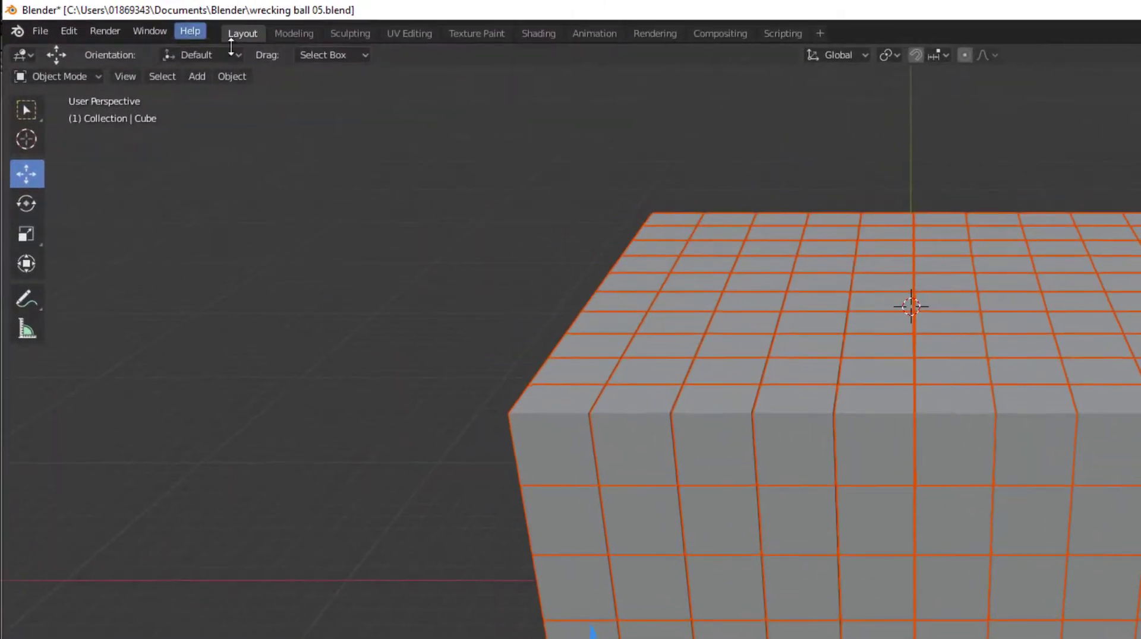
left_click(119, 40)
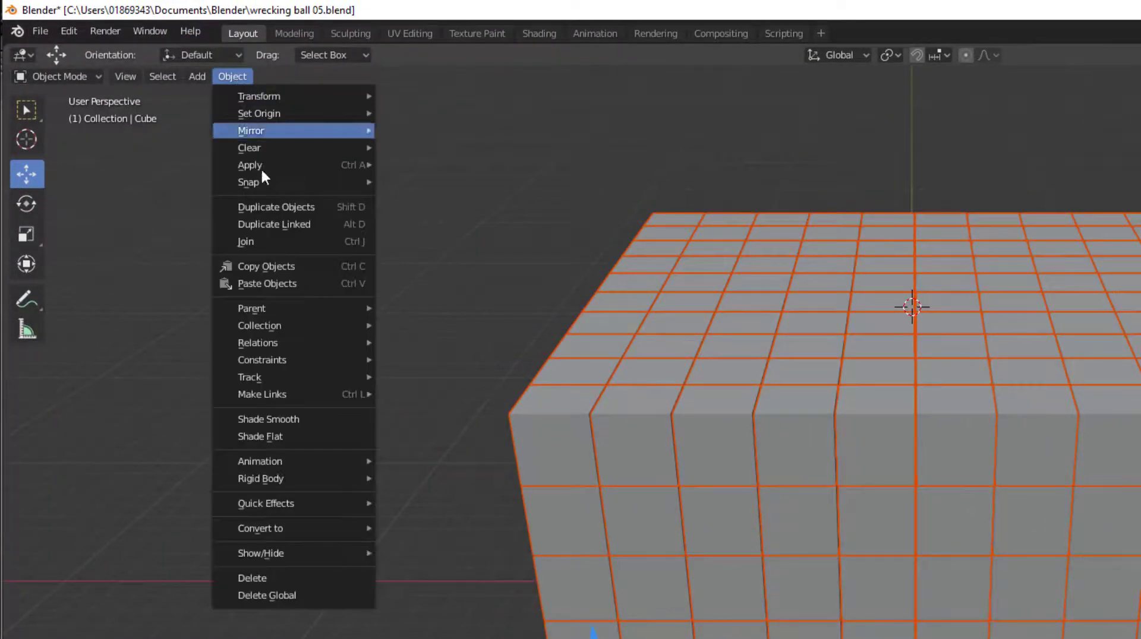
mouse_move(305, 331)
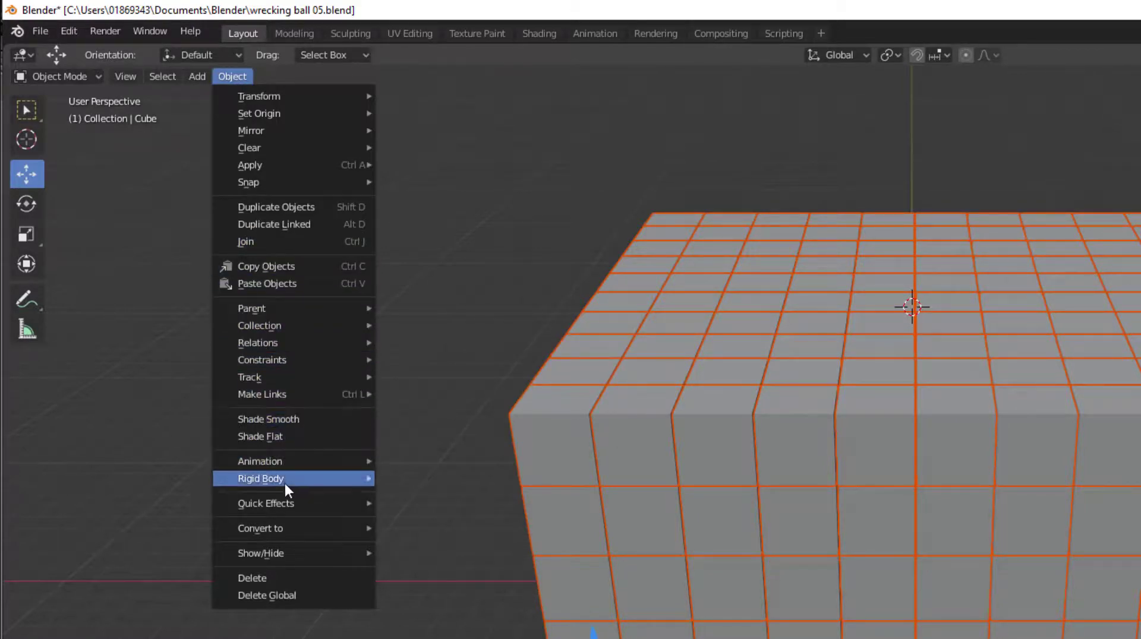
mouse_move(284, 480)
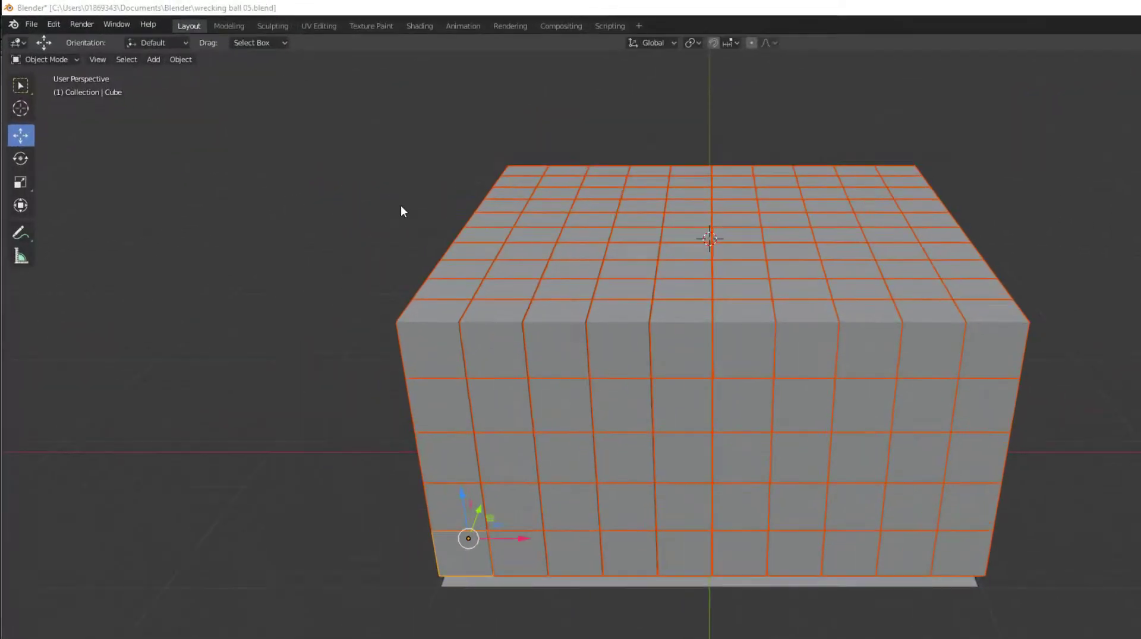
Apply Set Origin > Origin to Geometry to all the separated cubes
left_click(124, 39)
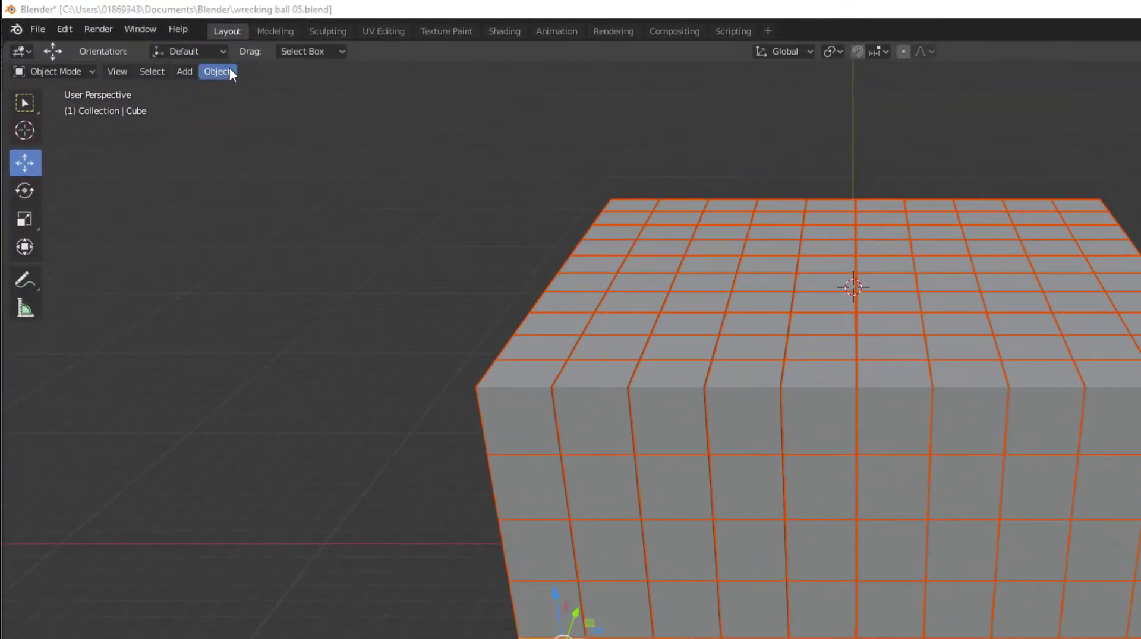
mouse_move(228, 110)
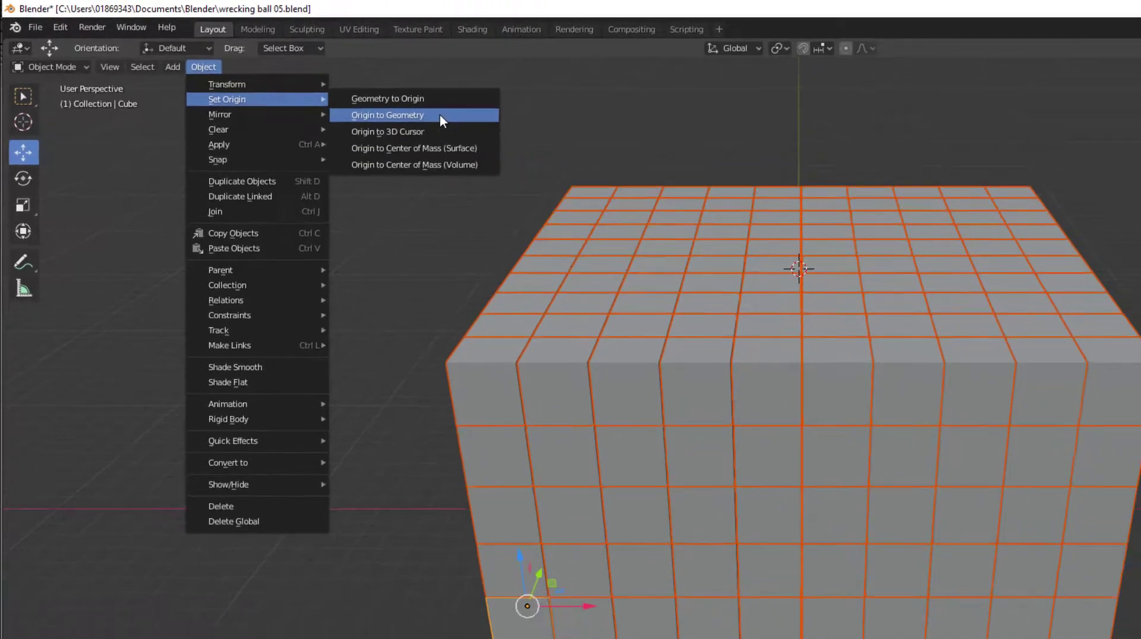
left_click(469, 123)
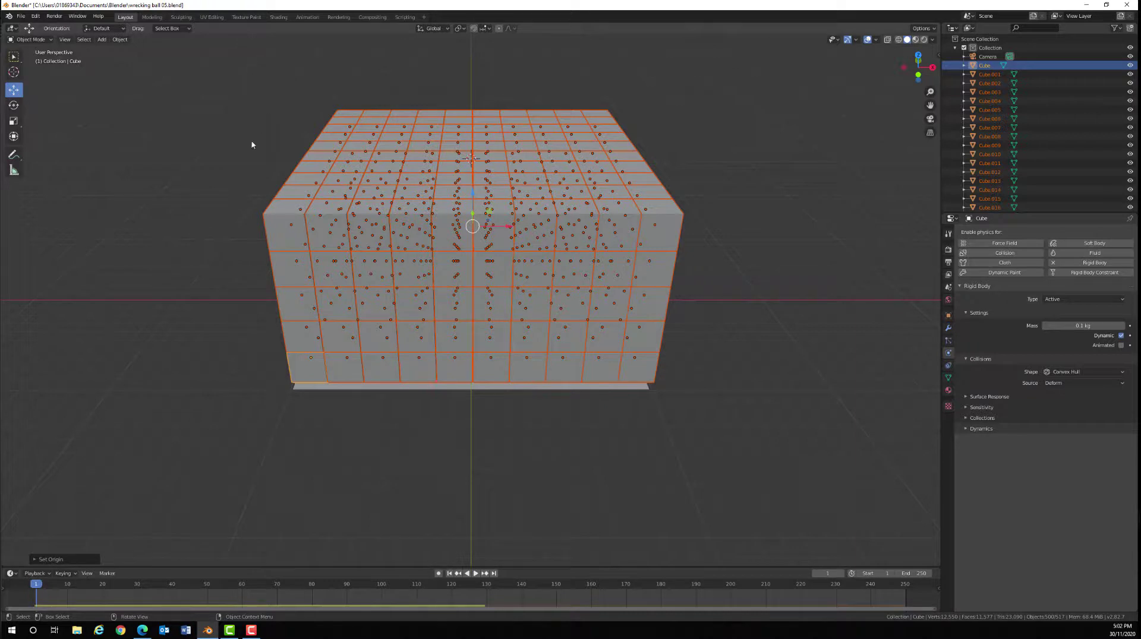
Zoom out and play the simulation to watch the wrecking ball swing into the cube wall
scroll(247, 157, "down", 8)
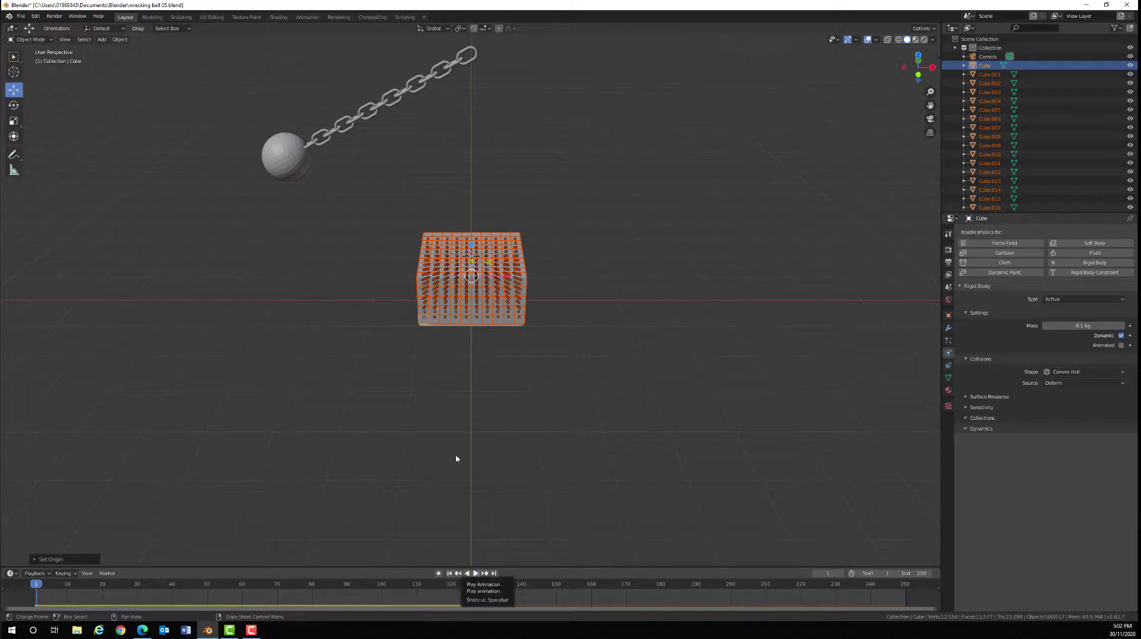
key("Tab")
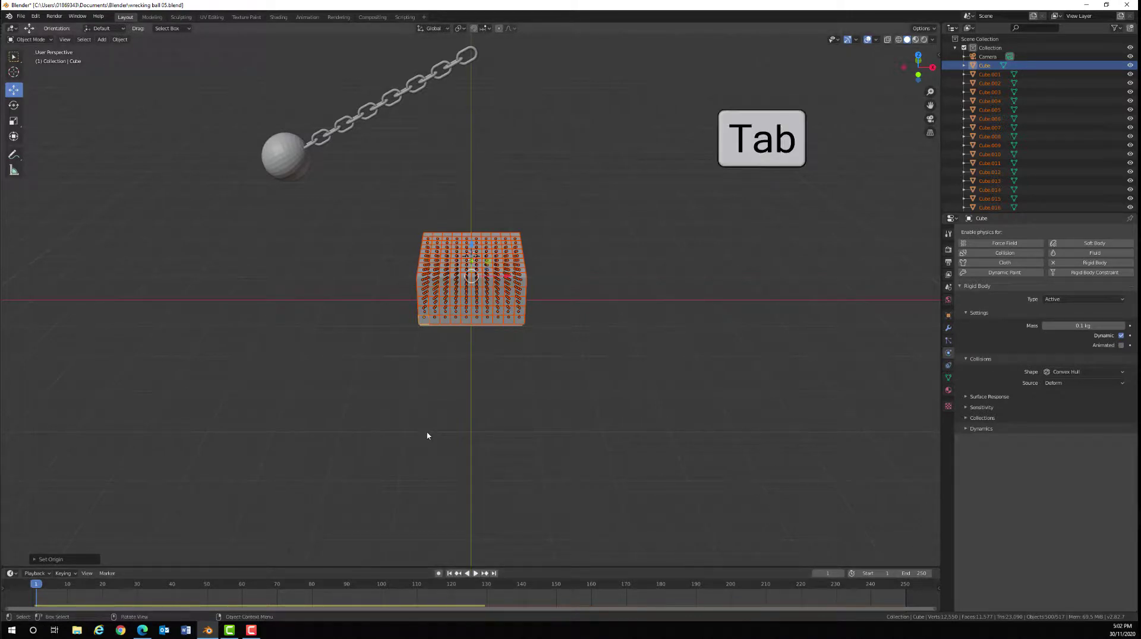
left_click(476, 574)
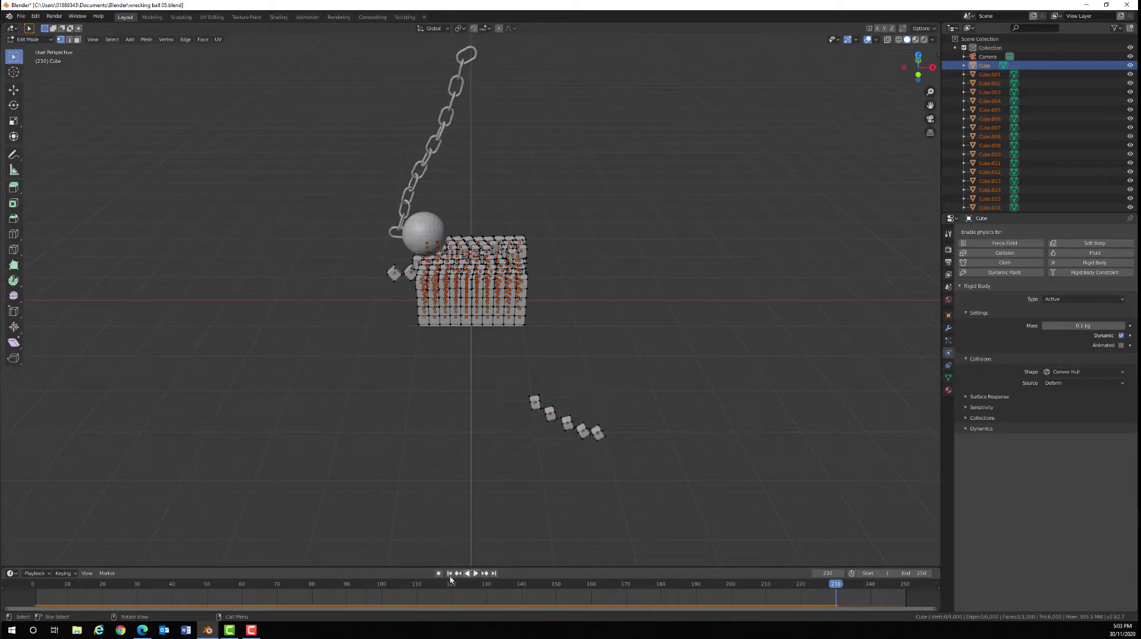
Stop playback, rewind to frame 1 and return to Object Mode
left_click(470, 573)
left_click(450, 573)
key("Tab")
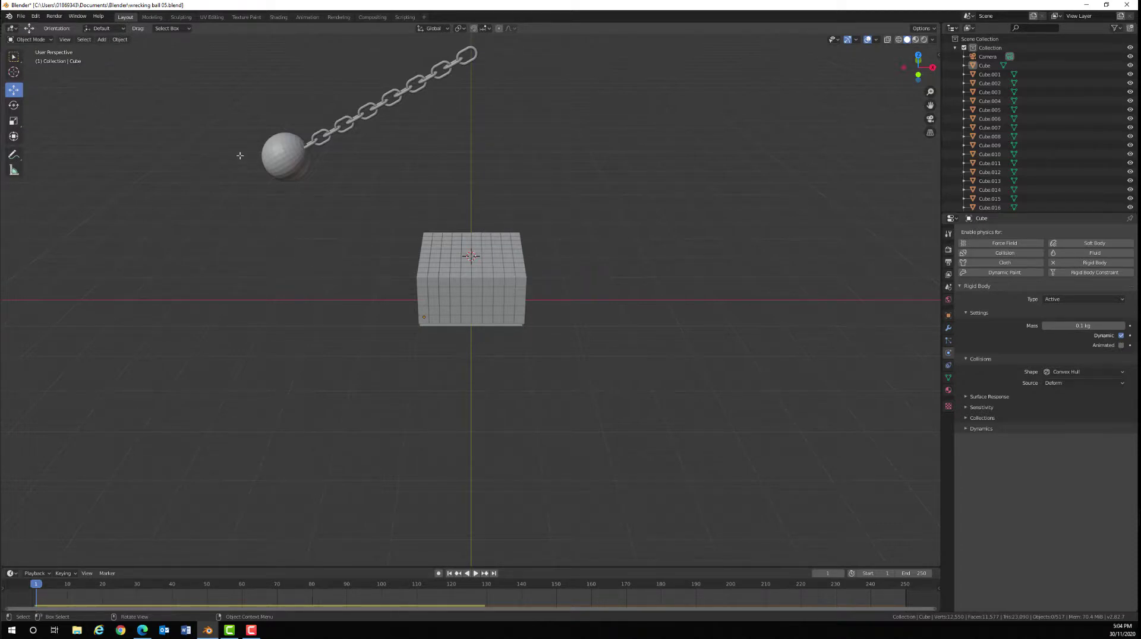
Set the wrecking ball's rigid body mass to 4 kg
left_click(275, 165)
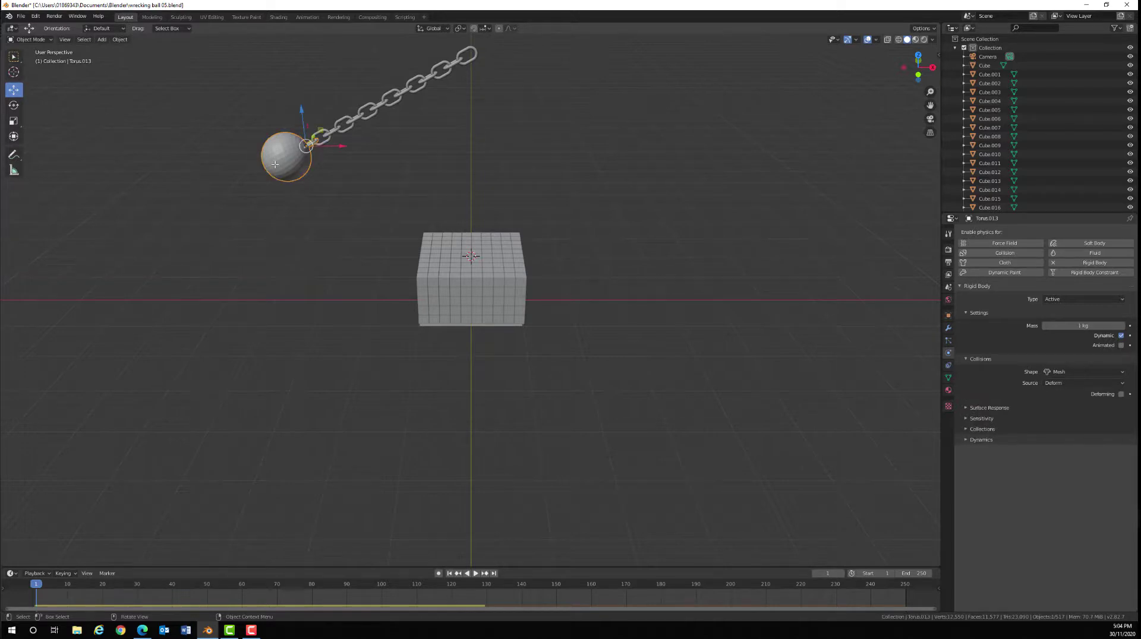
left_click_drag(1076, 326, 1081, 326)
left_click(1080, 326)
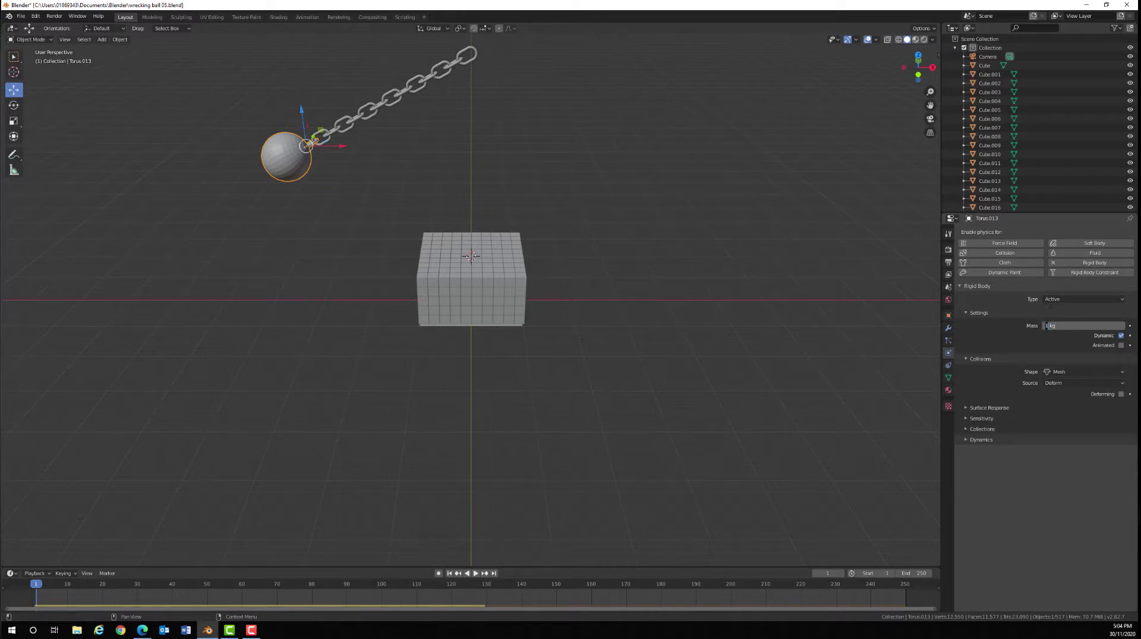
type("4")
key("Return")
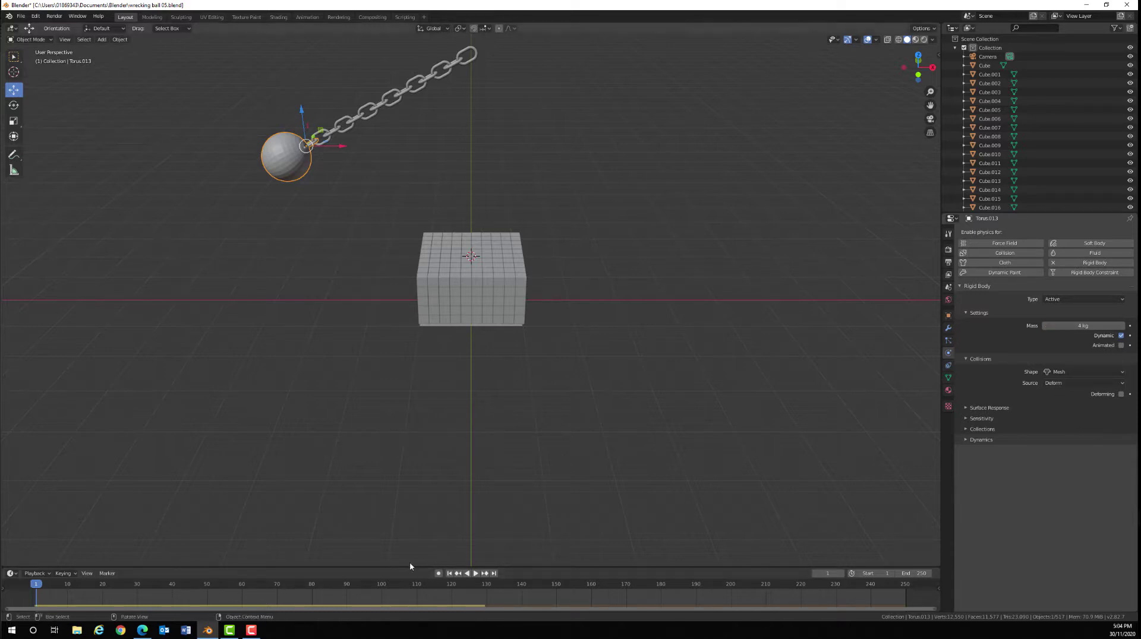
Replay the simulation with the 4 kg ball, rewind to frame 1, and drag its mass to 6.3 kg
left_click(475, 573)
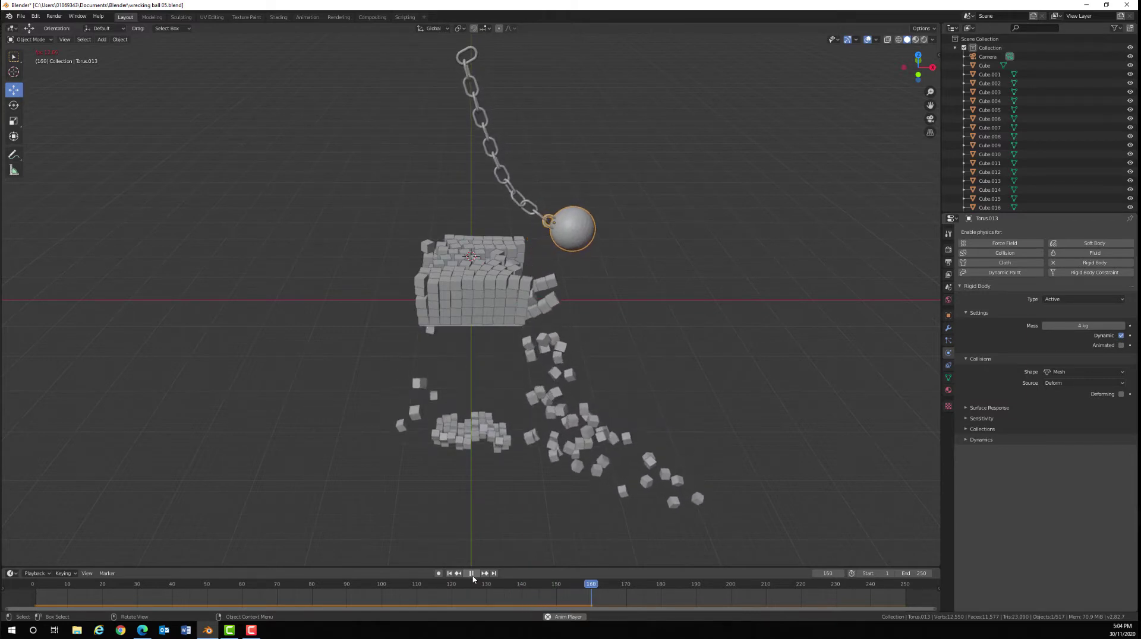
left_click(472, 574)
left_click(450, 574)
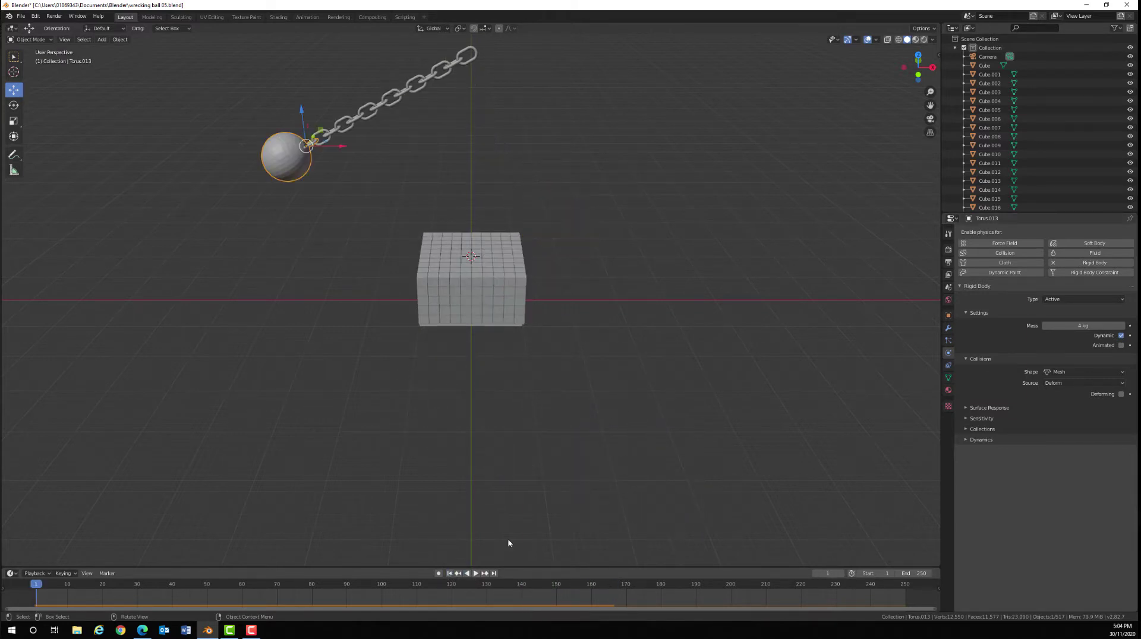
left_click_drag(1083, 326, 1090, 326)
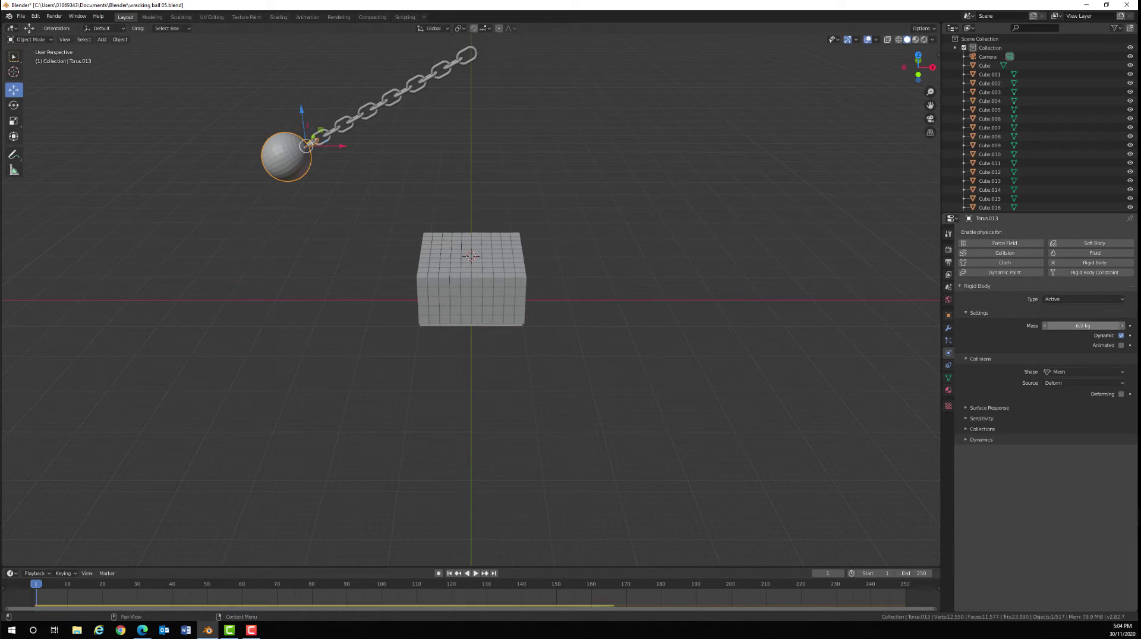